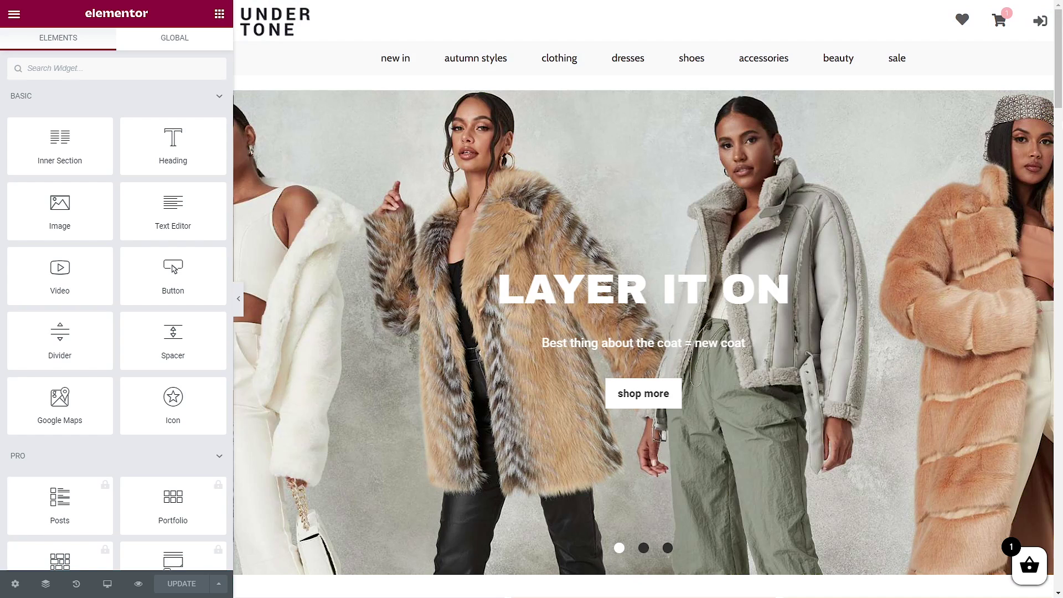
In the header template, drag the Ajax Search widget into the top section.
mouse_move(599, 34)
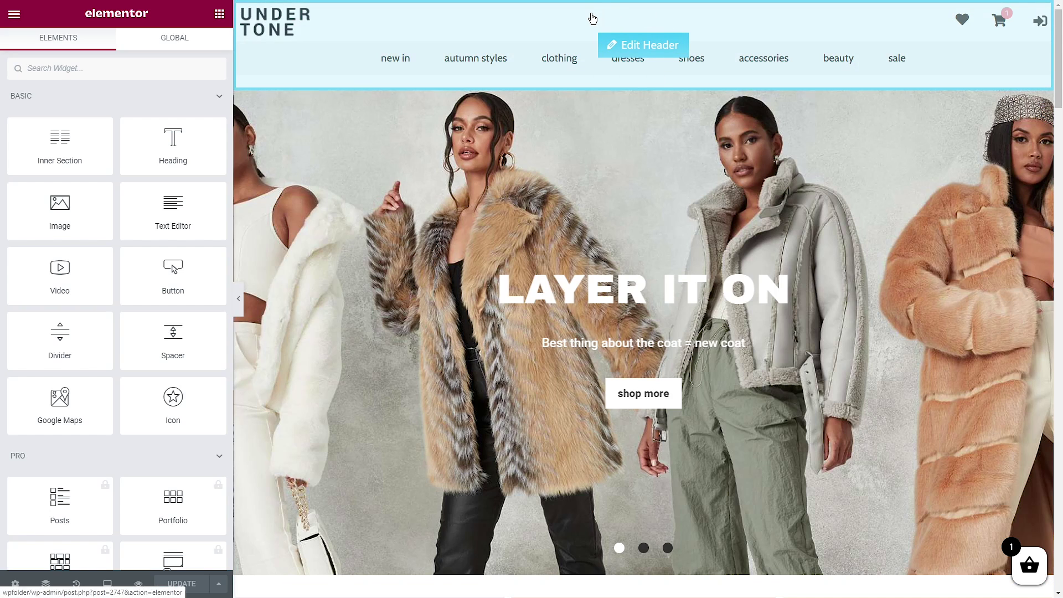
left_click(651, 40)
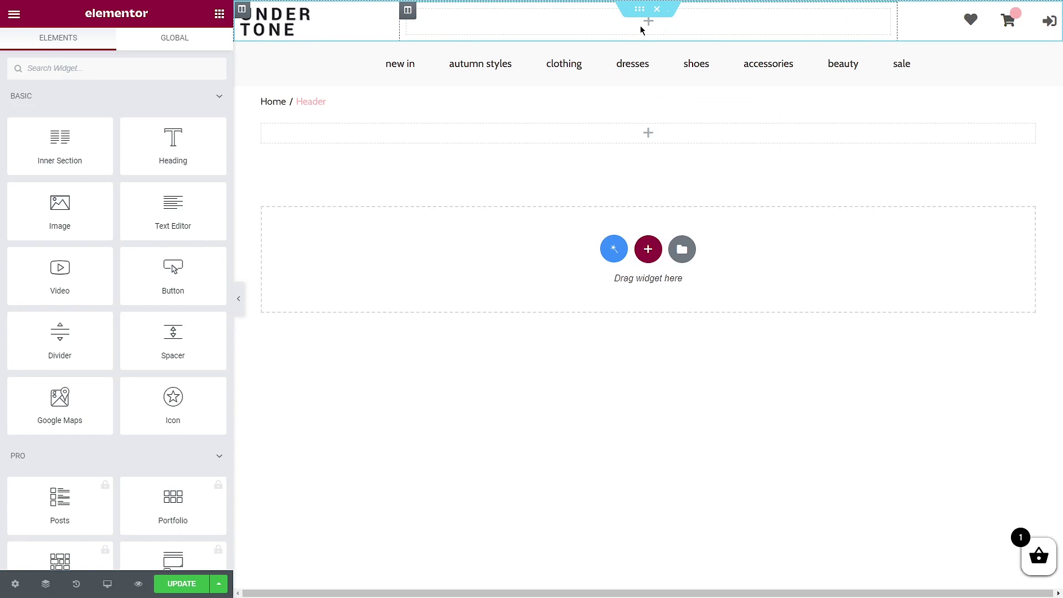
left_click(173, 66)
type("ajax search")
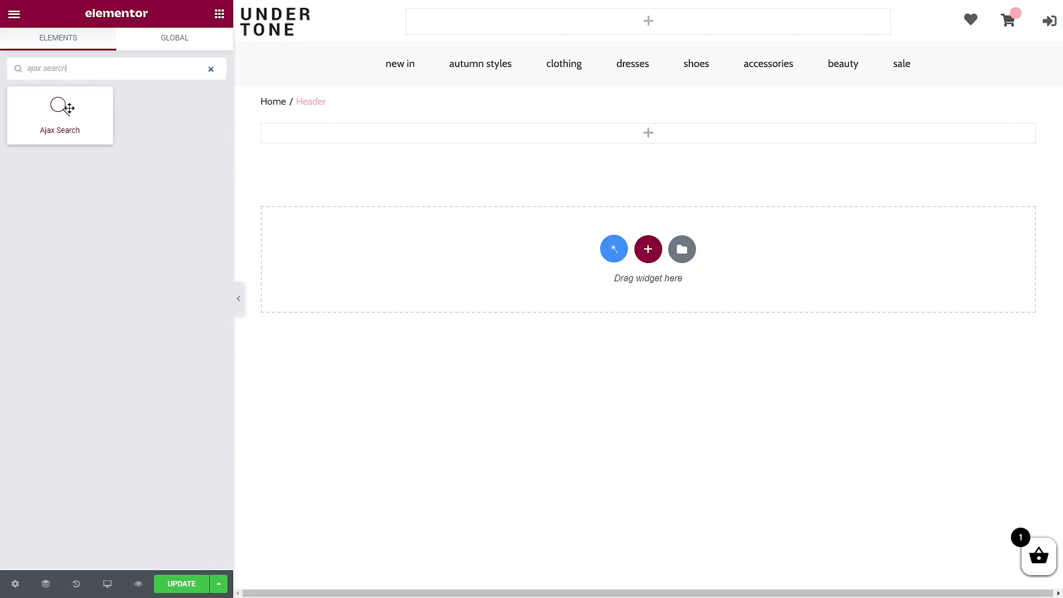
left_click_drag(64, 106, 630, 18)
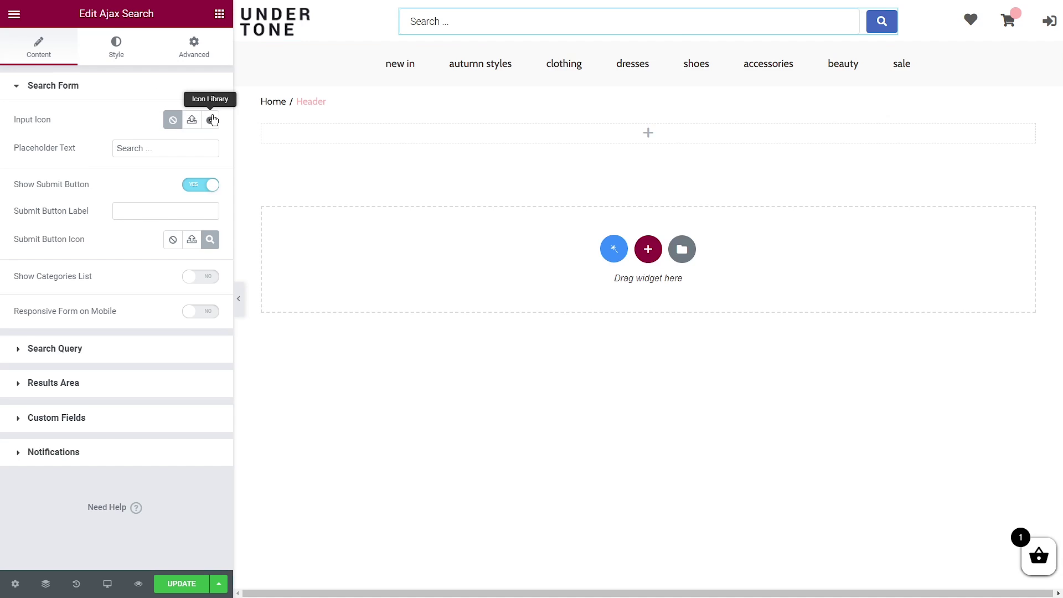
Leave the input icon at None after trying a magnifier, and make the placeholder 'Search the products'.
left_click(213, 119)
left_click(458, 89)
type("search")
left_click(414, 169)
left_click(901, 559)
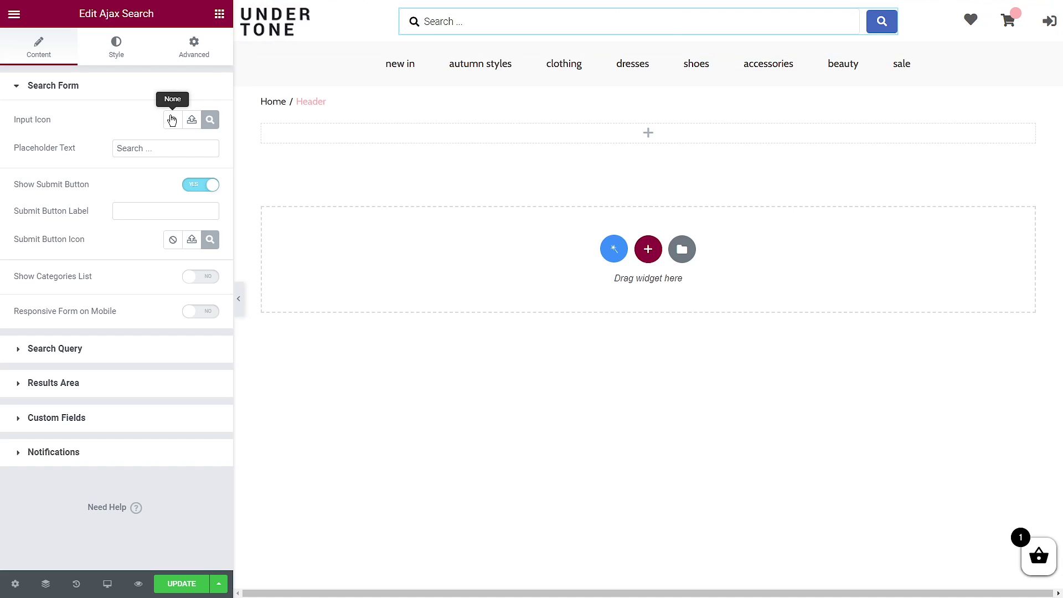
left_click(172, 119)
double_click(147, 149)
type("the produ")
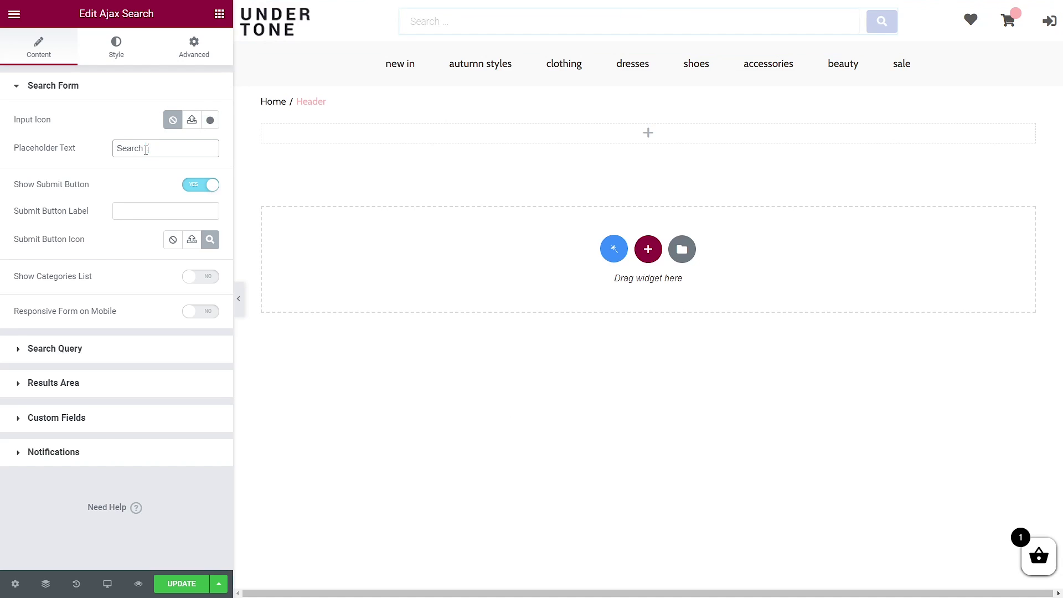
type("cts")
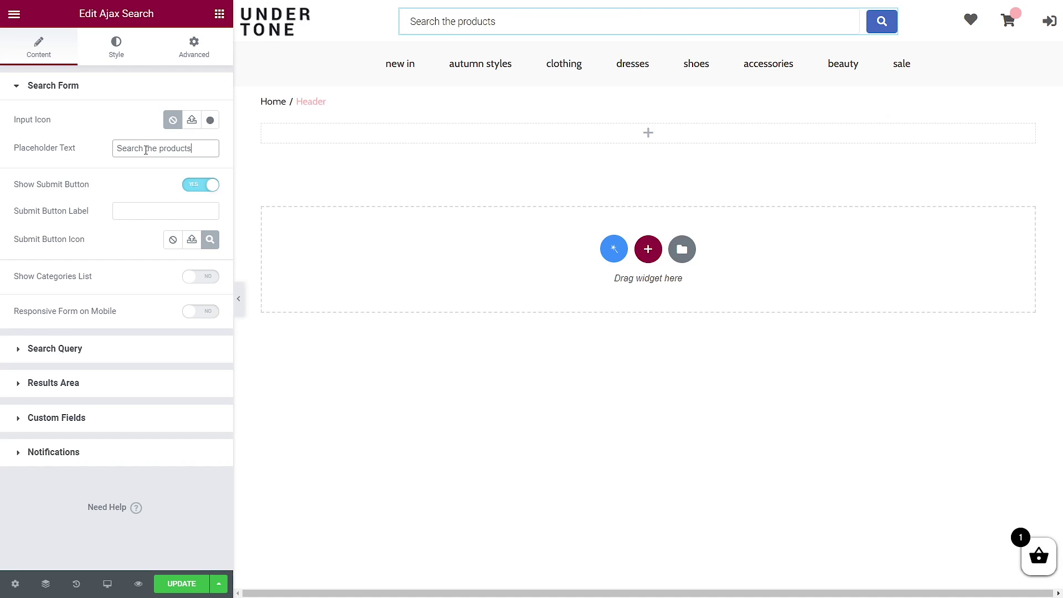
Restore the placeholder to 'Search ...', keeping the submit button shown.
left_click_drag(145, 149, 192, 150)
type("...")
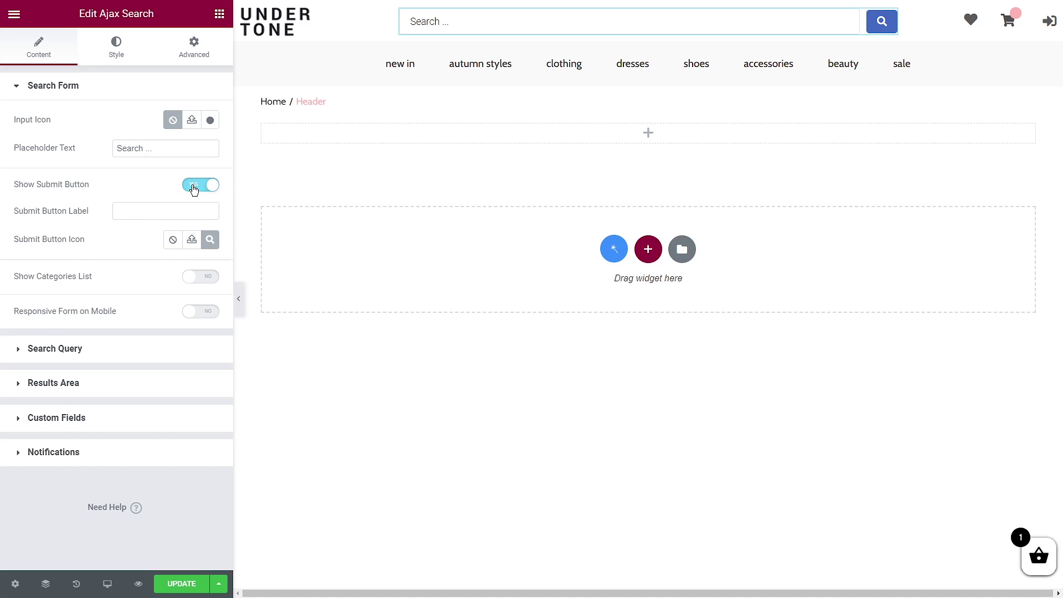
left_click(194, 186)
left_click(199, 186)
Add a Product categories list to the search bar and enable Responsive Form on Mobile.
left_click(209, 279)
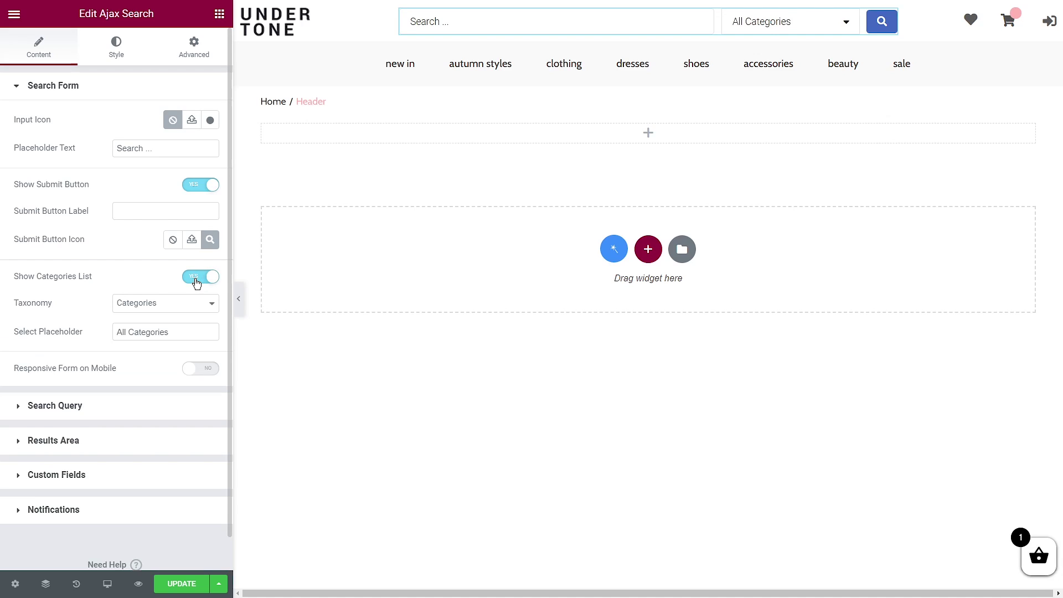
left_click(188, 306)
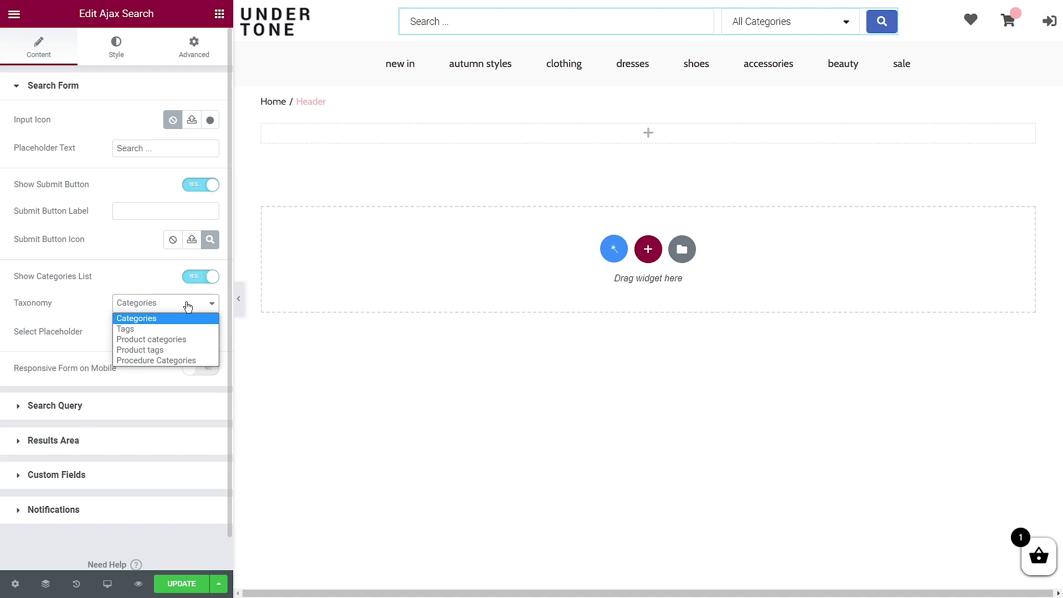
left_click(184, 340)
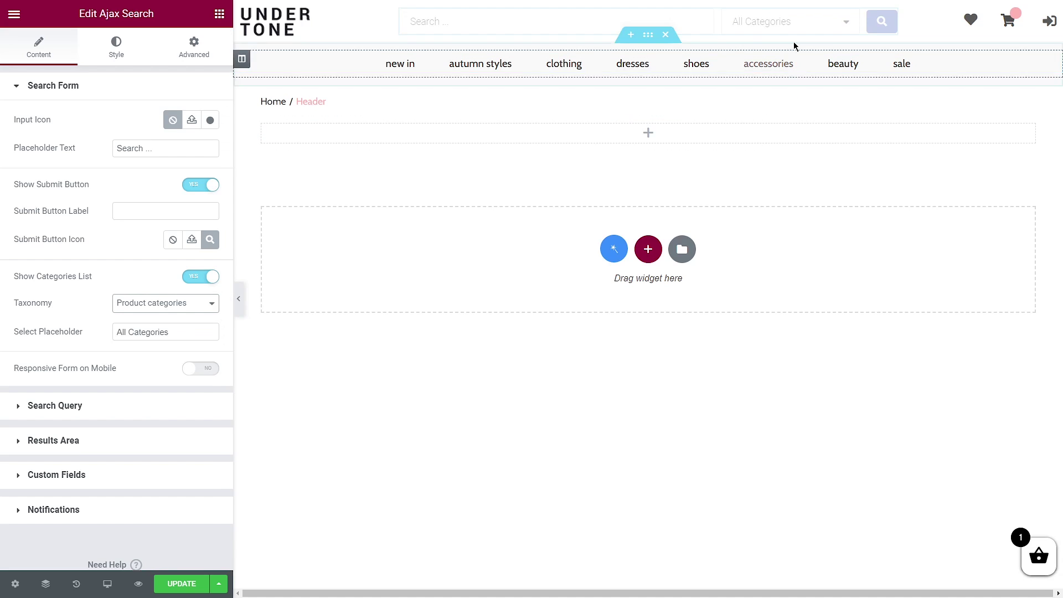
left_click(792, 25)
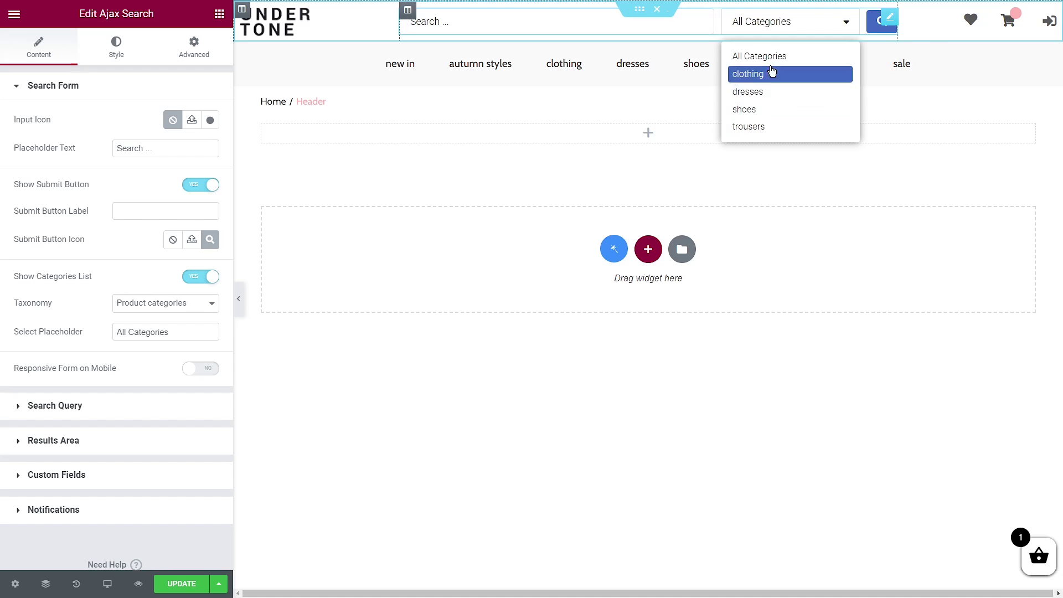
left_click(770, 25)
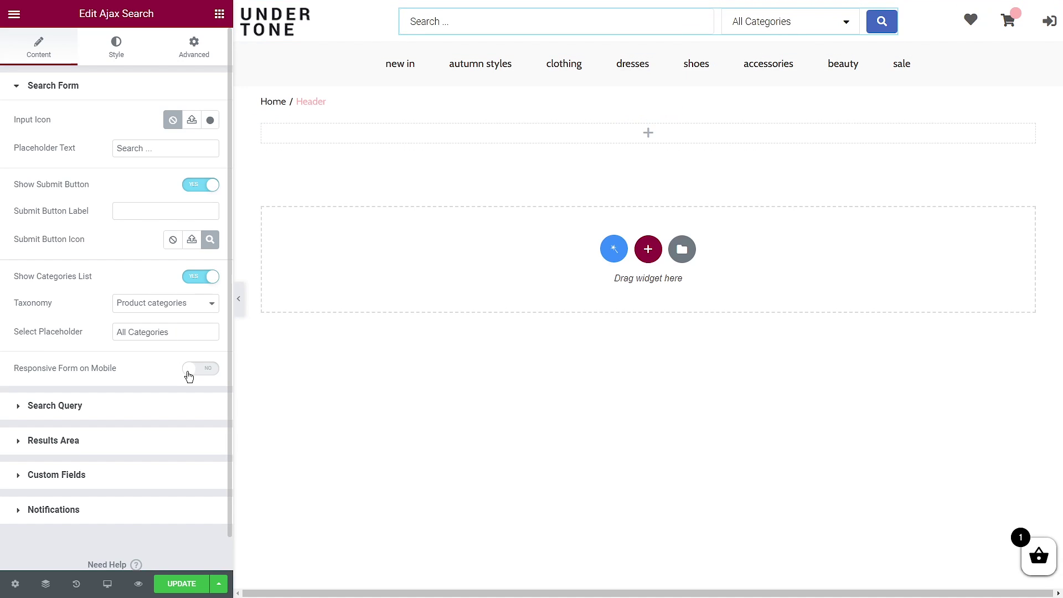
left_click(209, 370)
left_click(120, 412)
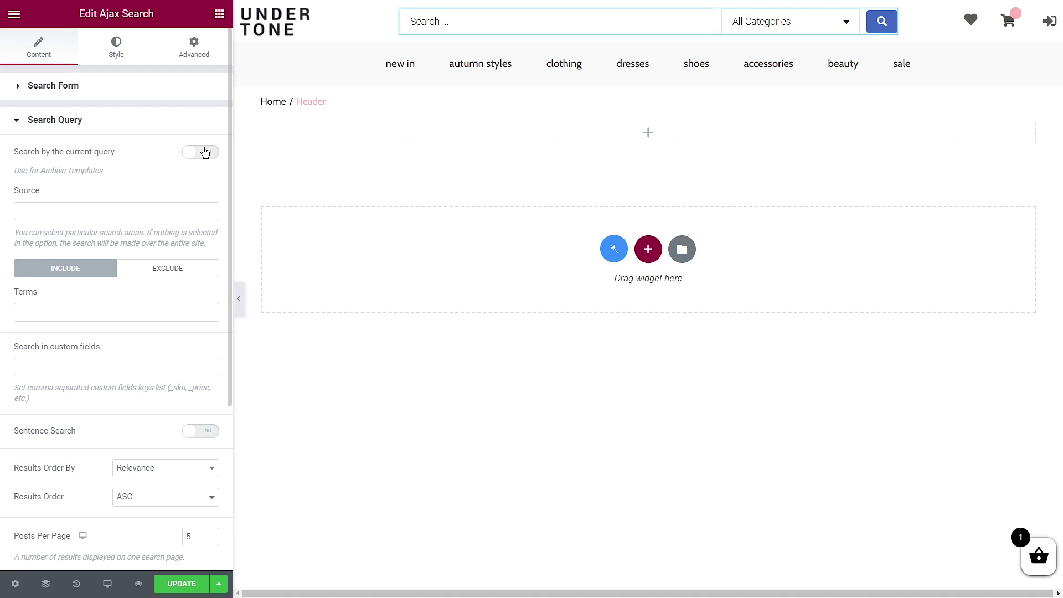
Set the search query's Source to Products.
left_click(56, 210)
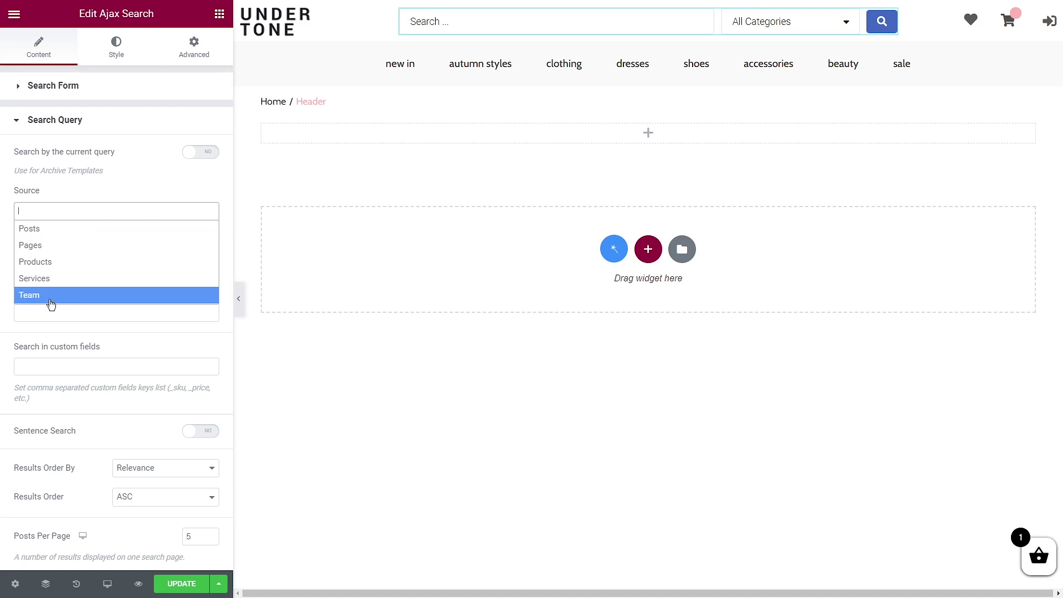
left_click(47, 264)
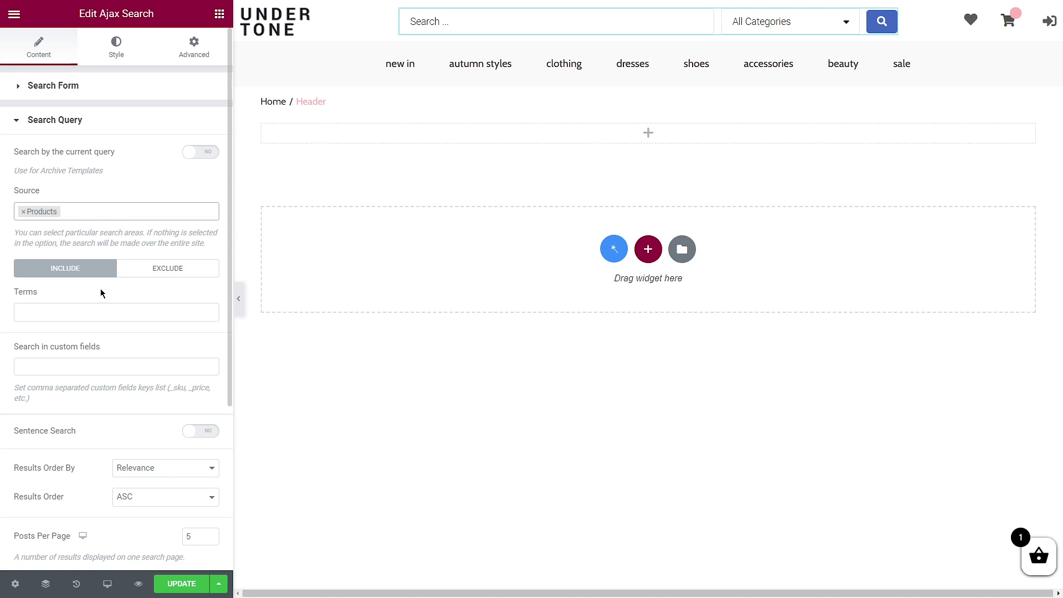
Trial the Product tags terms 'dresses' and 'midi dress' as query terms, then remove both.
left_click(67, 309)
type("dress")
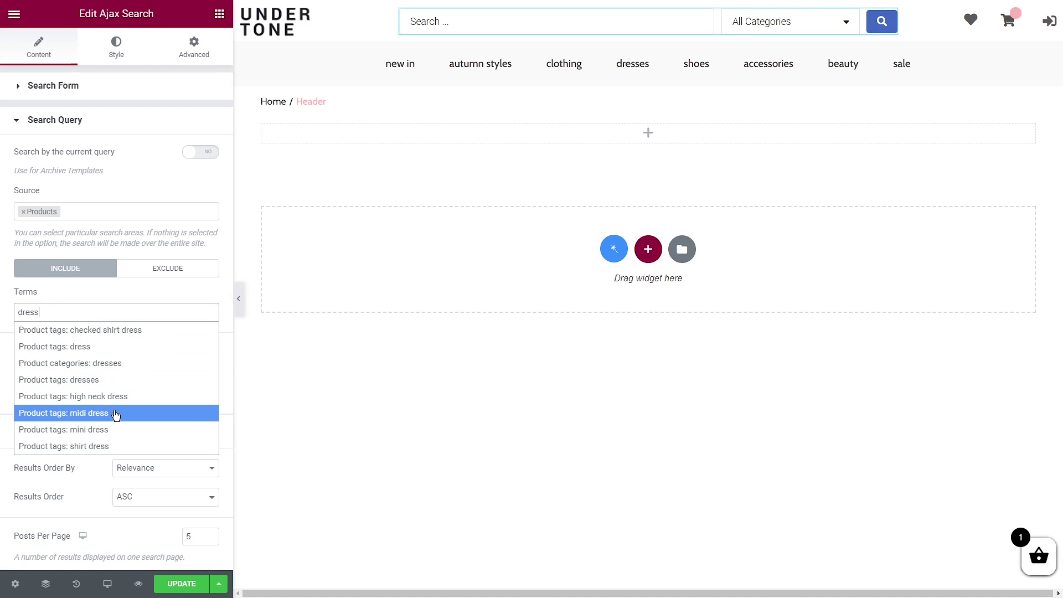
left_click(108, 380)
left_click(124, 311)
type("dress")
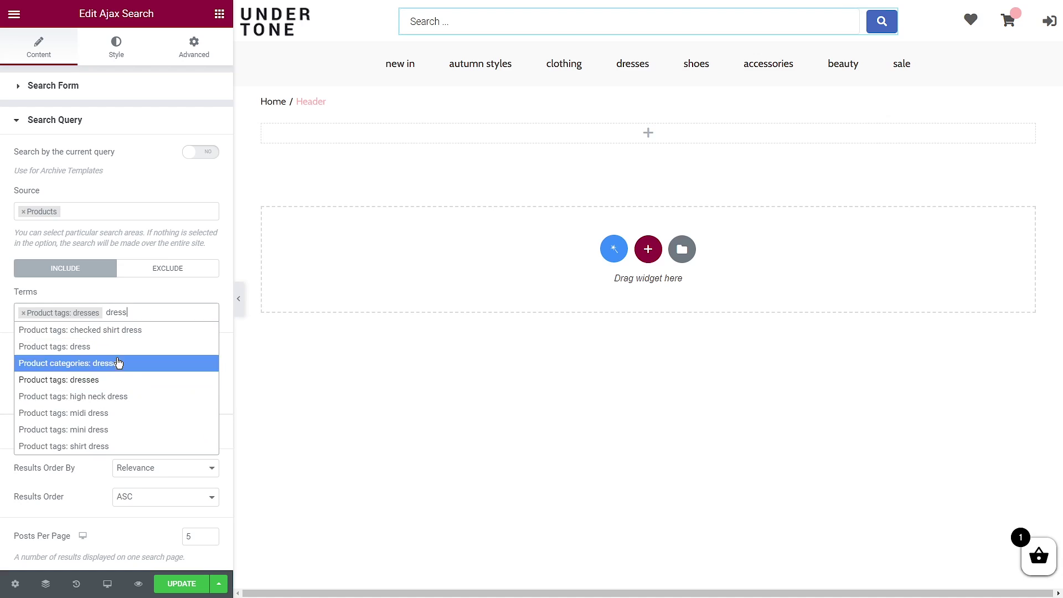
left_click(122, 412)
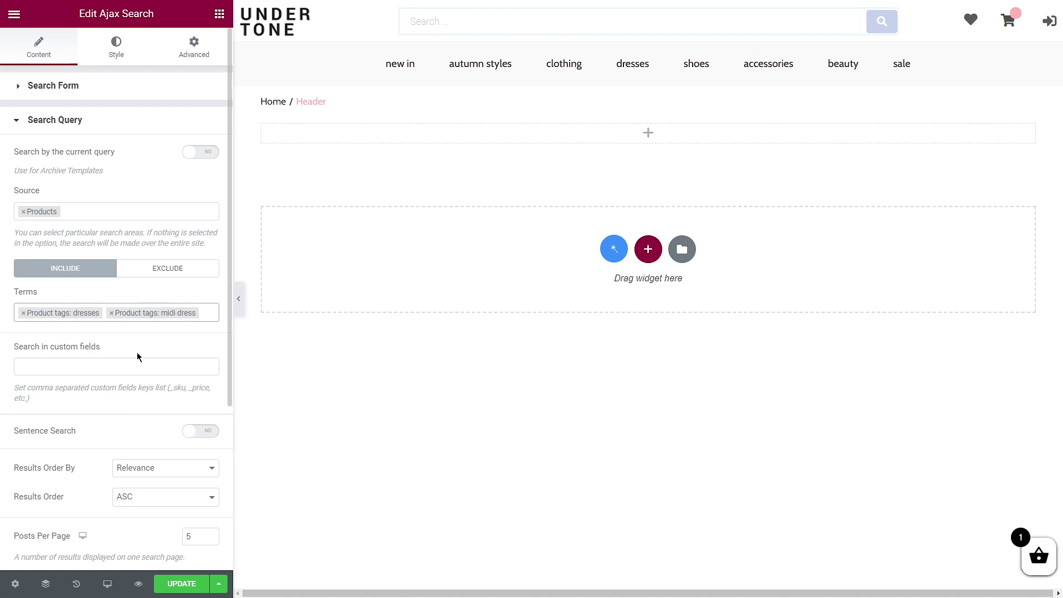
left_click(111, 313)
left_click(23, 313)
Switch to Exclude, exclude Product tags 'dresses' and 'dress', and test a 'dress' search.
left_click(165, 270)
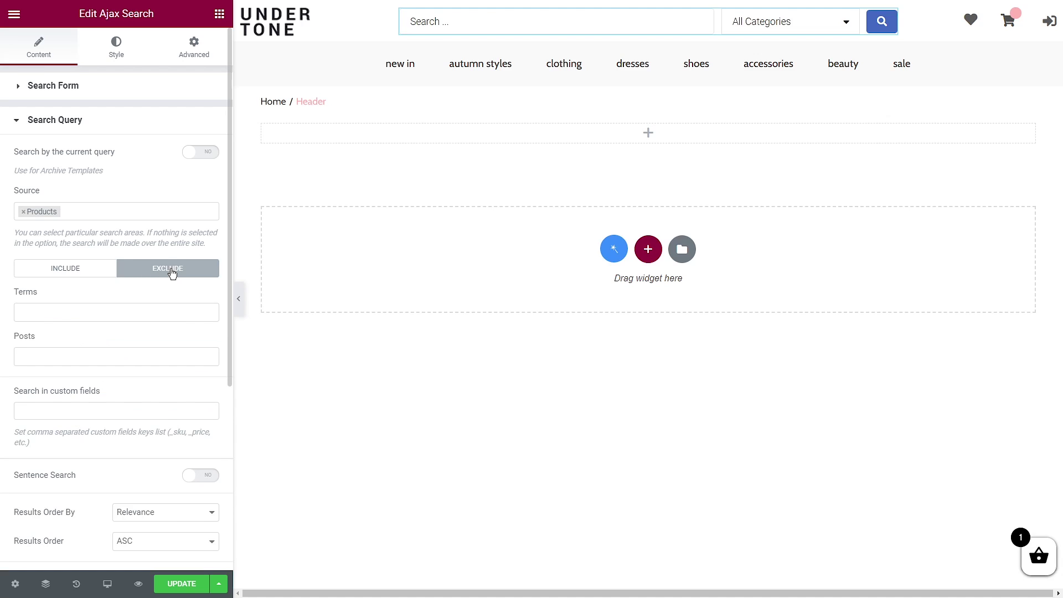
left_click(40, 312)
type("dress")
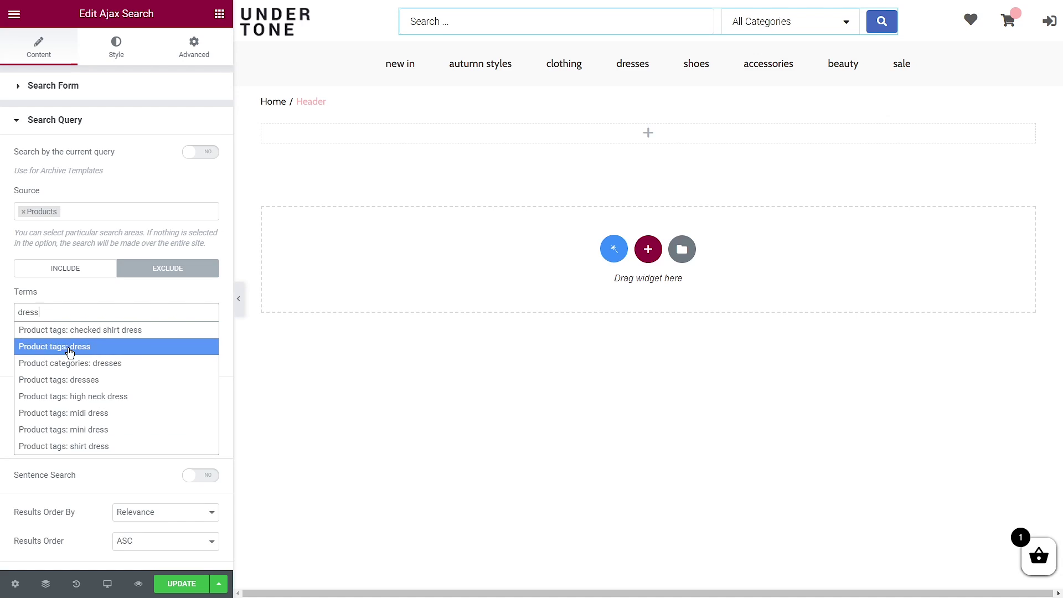
left_click(72, 380)
left_click(111, 312)
type("dress")
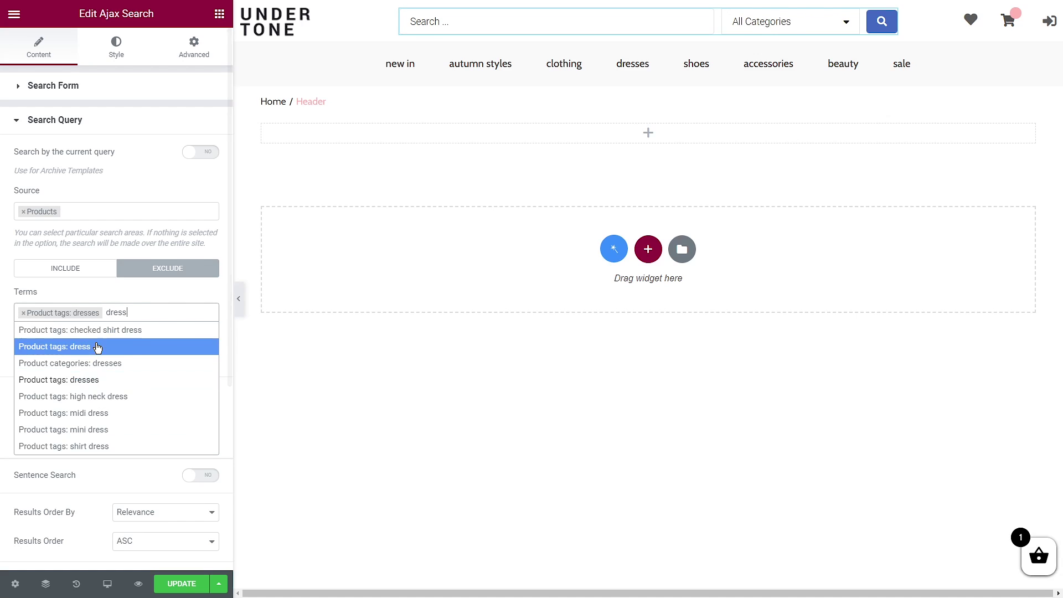
left_click(97, 348)
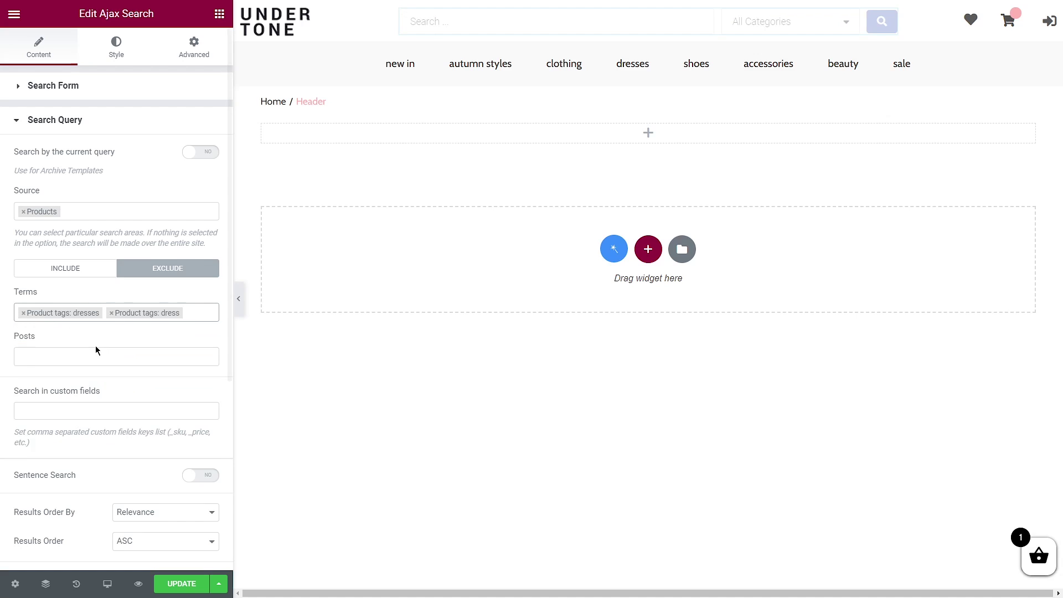
left_click(422, 19)
type("dress")
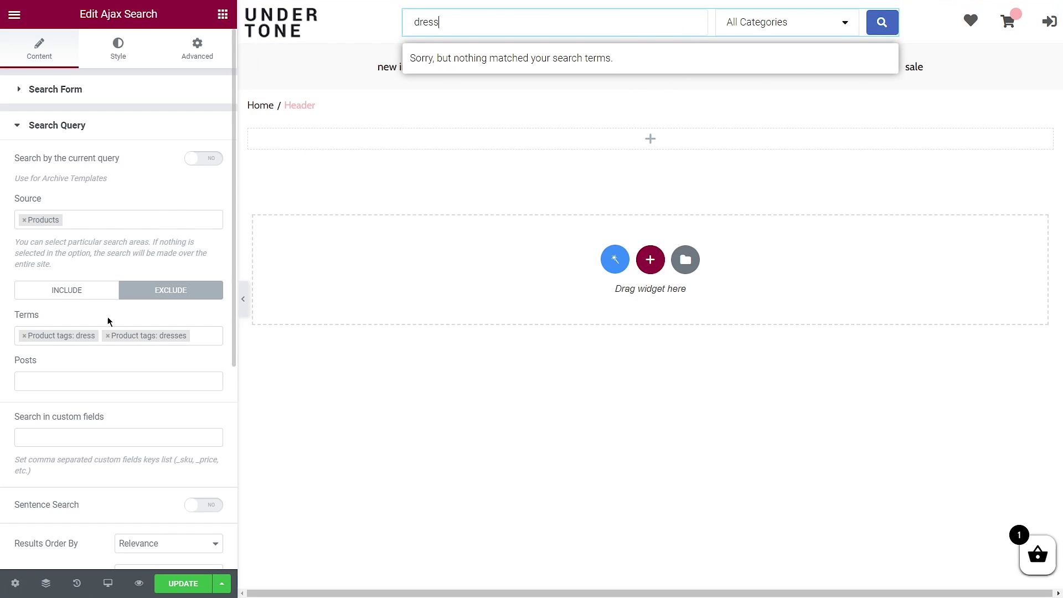
Remove both excluded terms, retest 'dress' in the header search, then clear the box.
left_click(108, 336)
left_click(24, 336)
left_click(77, 317)
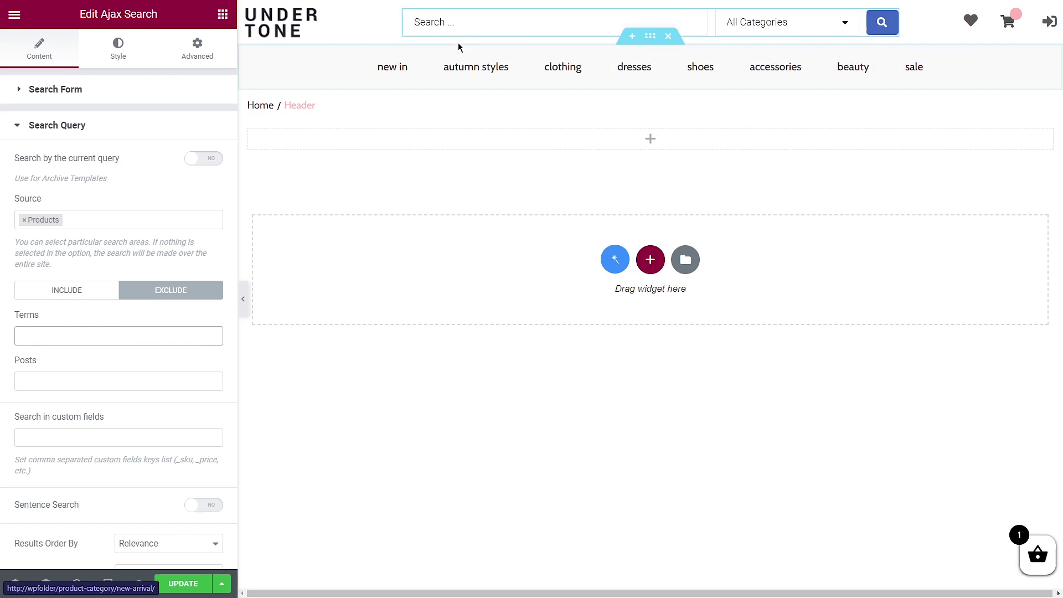
left_click(451, 25)
type("dress")
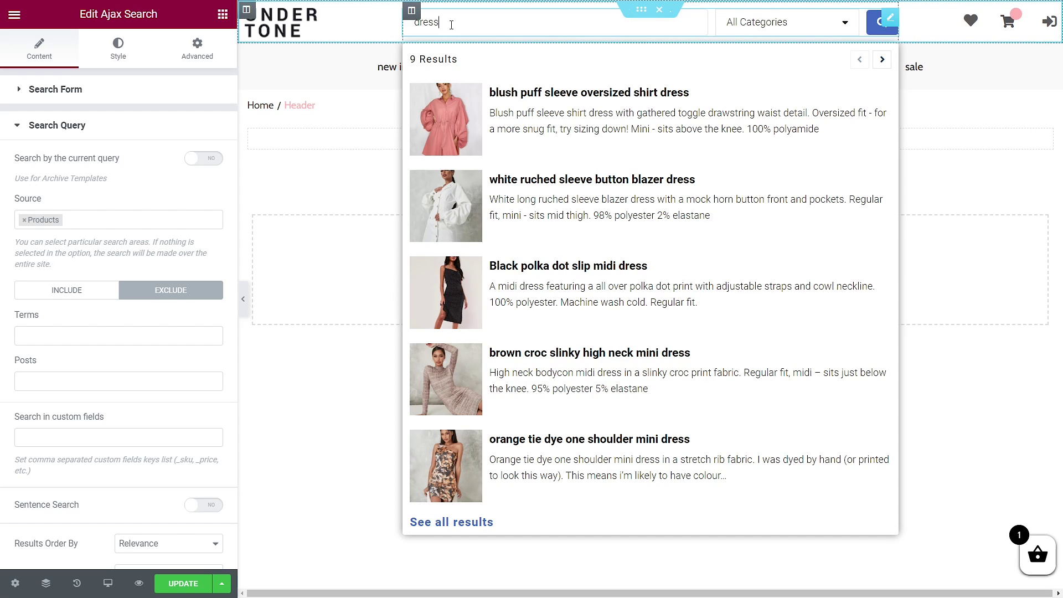
key("ctrl+a")
key("BackSpace")
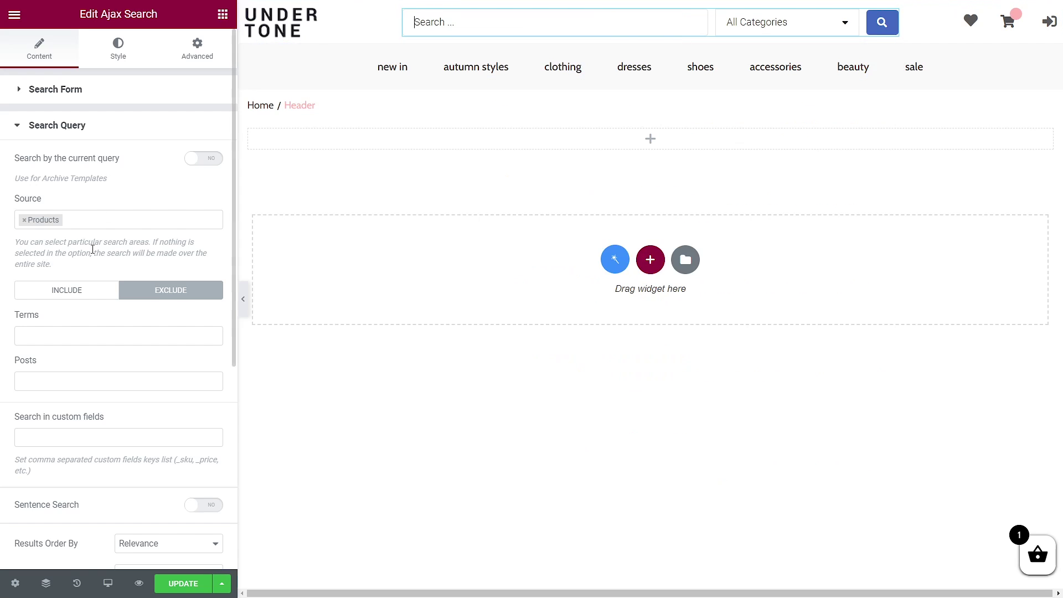
Set the query to Include, add _sku as a custom field, and test a search for 020.
left_click(66, 290)
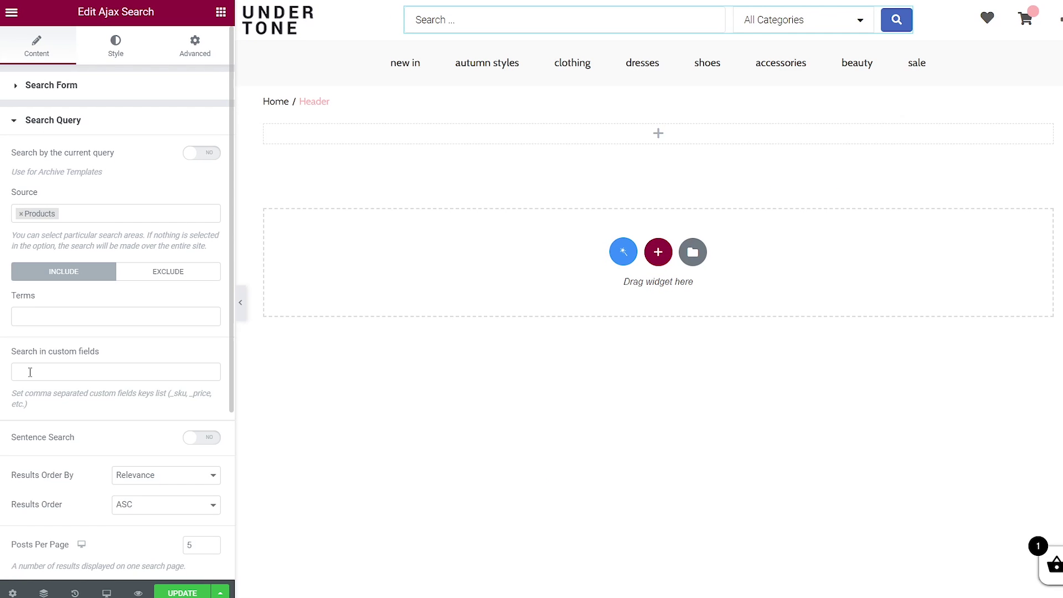
left_click(30, 372)
type("_sku")
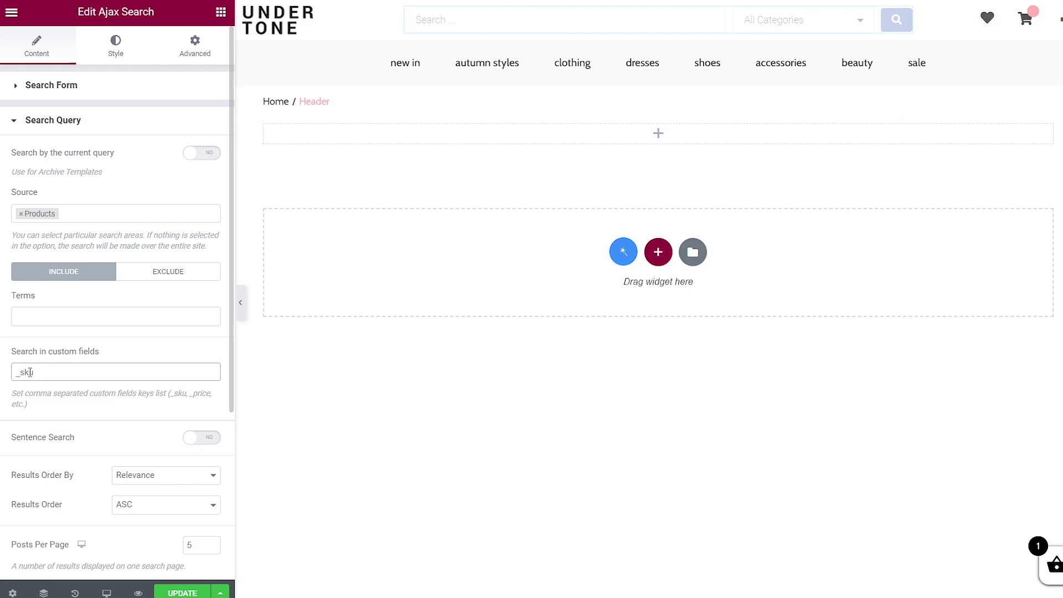
left_click(430, 20)
type("028")
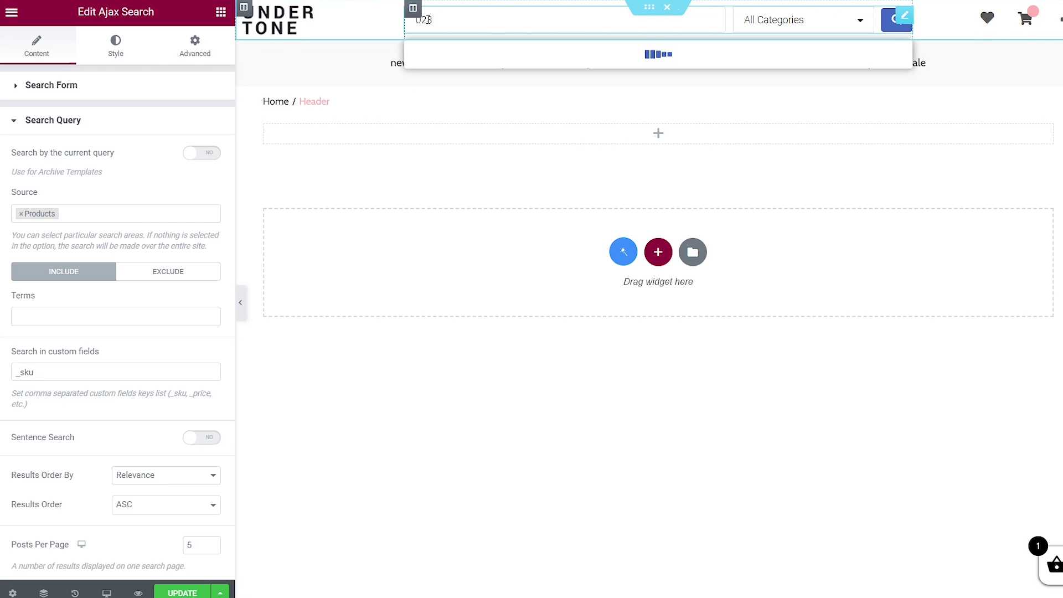
key("BackSpace")
type("0")
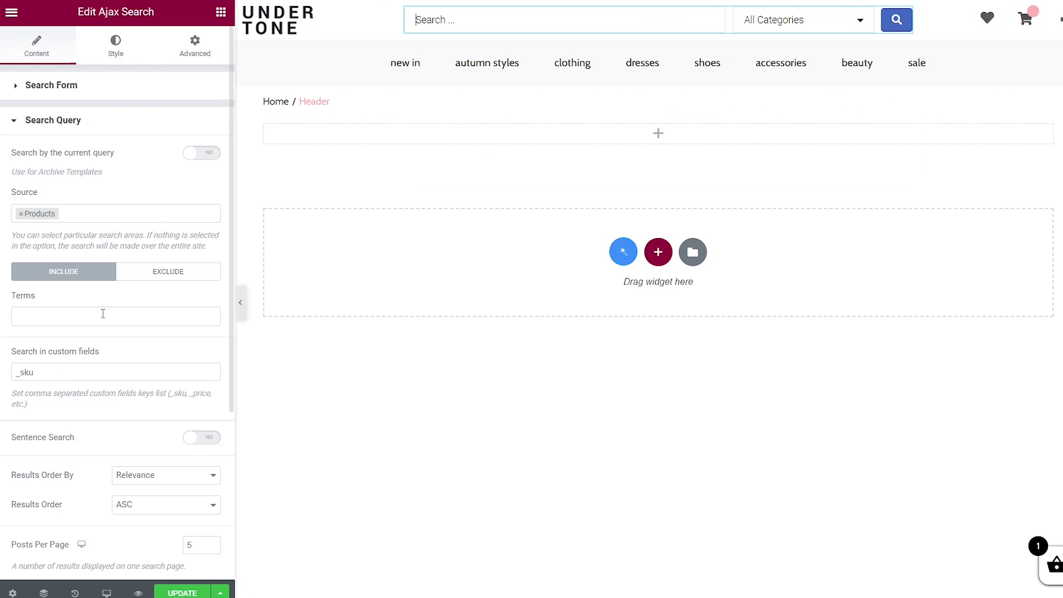
Delete _sku so the custom-fields search is empty.
double_click(69, 371)
key("BackSpace")
left_click(92, 341)
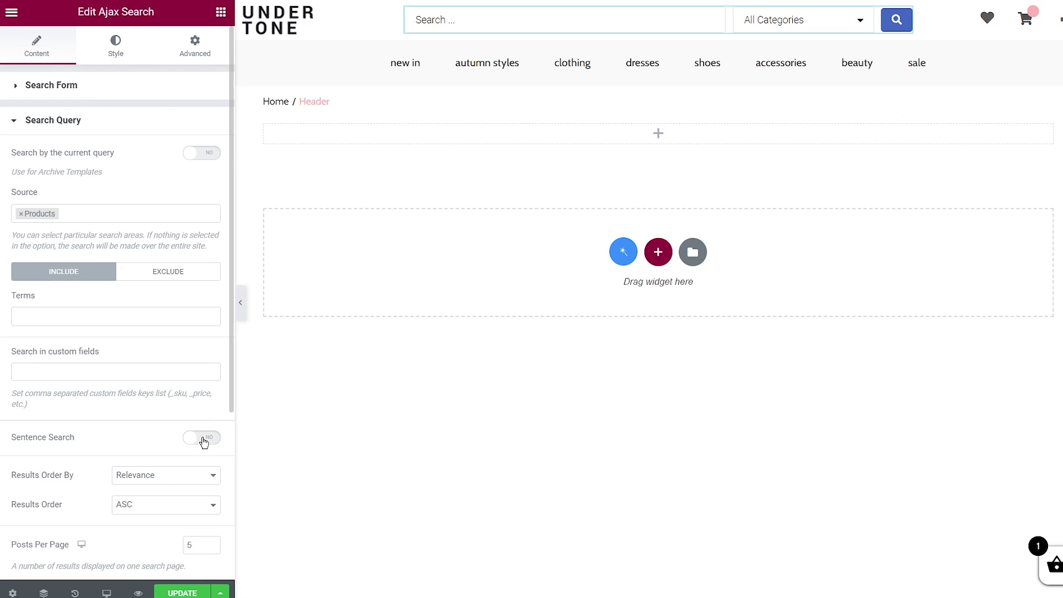
left_click_drag(230, 383, 230, 488)
left_click(169, 335)
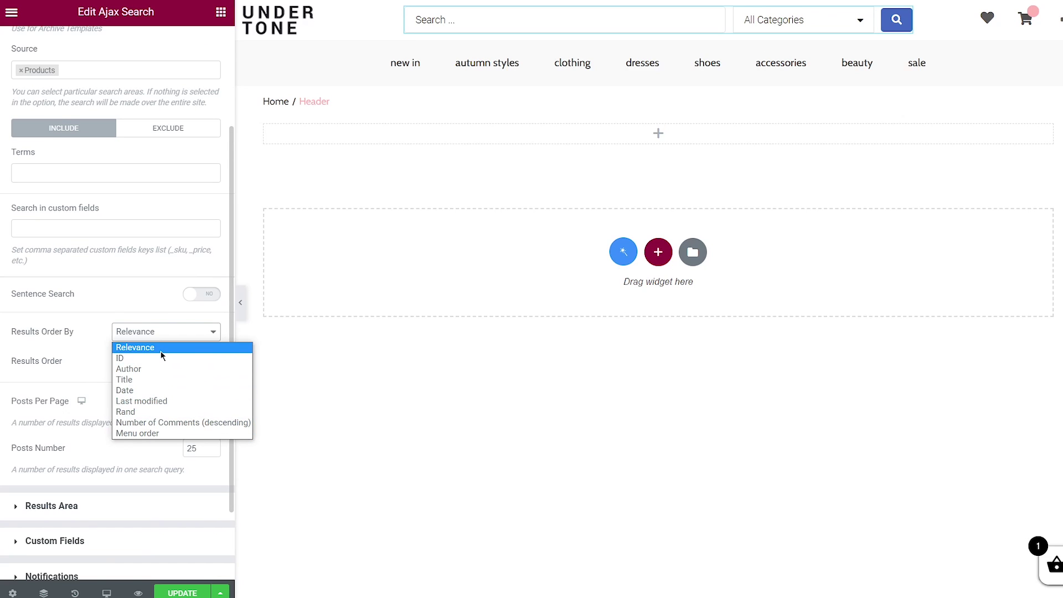
left_click(162, 348)
left_click(160, 363)
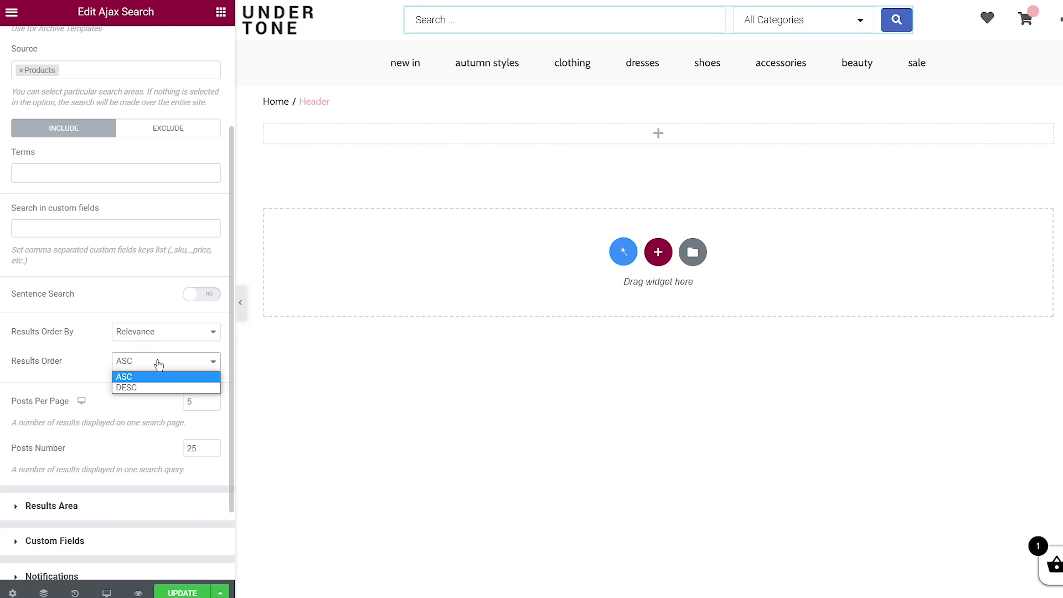
left_click(159, 376)
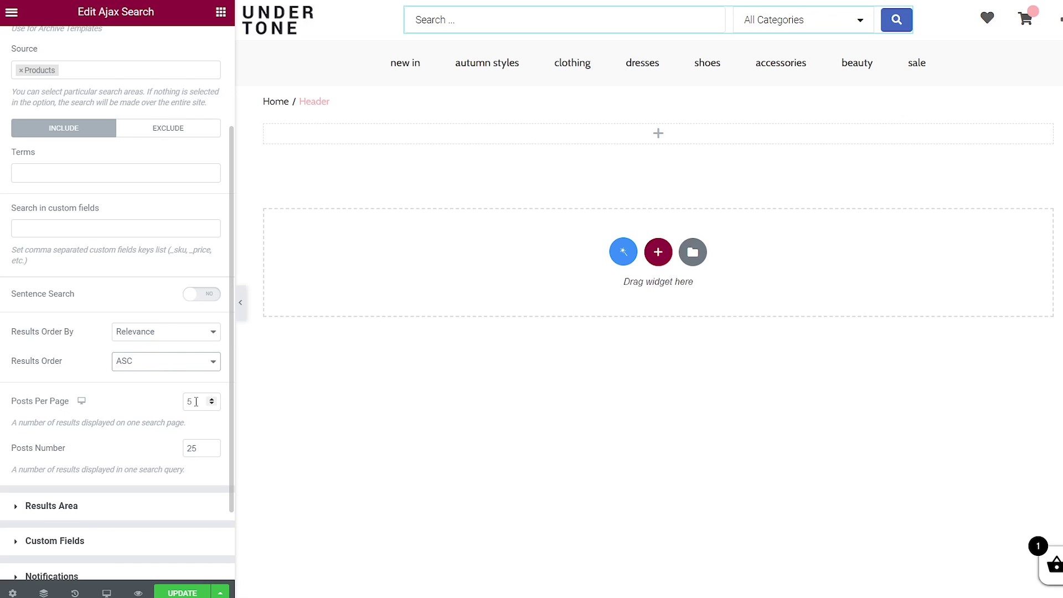
double_click(196, 401)
type("2")
left_click(435, 20)
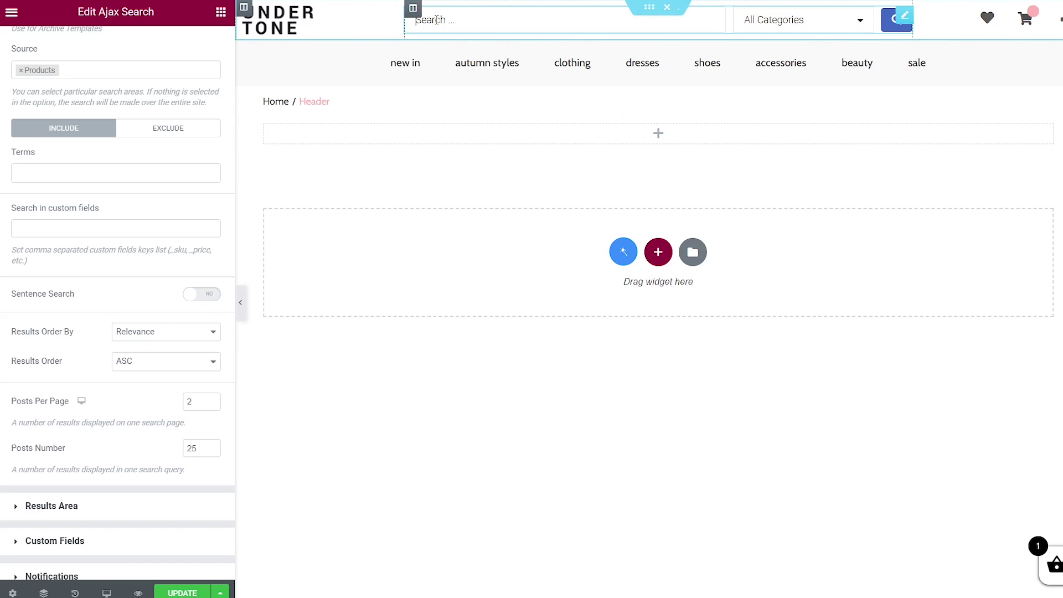
type("dress")
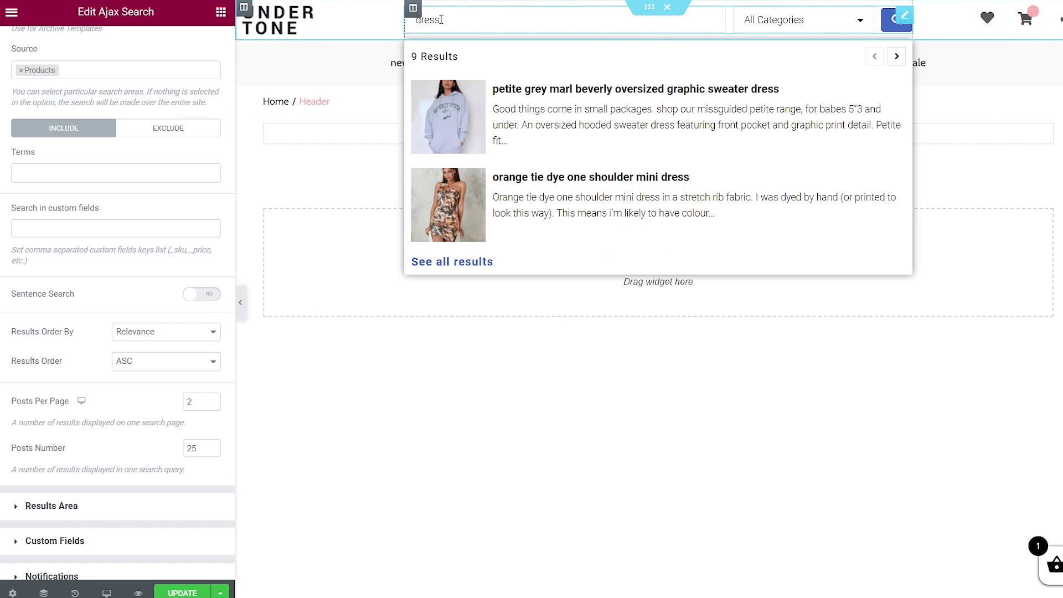
left_click(212, 398)
left_click(212, 398)
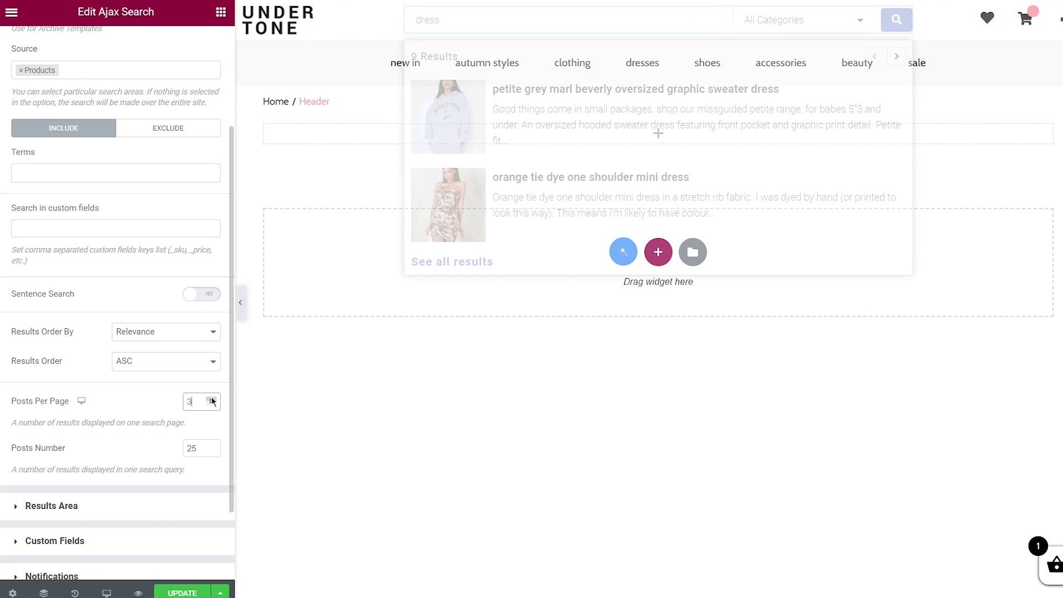
left_click(211, 399)
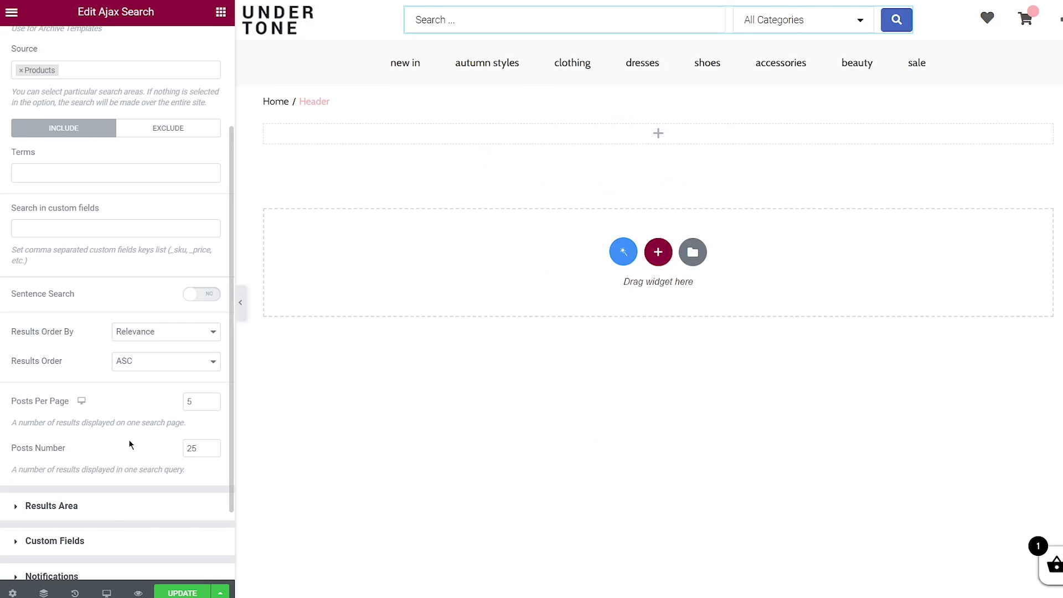
left_click(201, 449)
Keep results width matching the form, trialling thumbnails off and on with a 'dress' search.
left_click(109, 505)
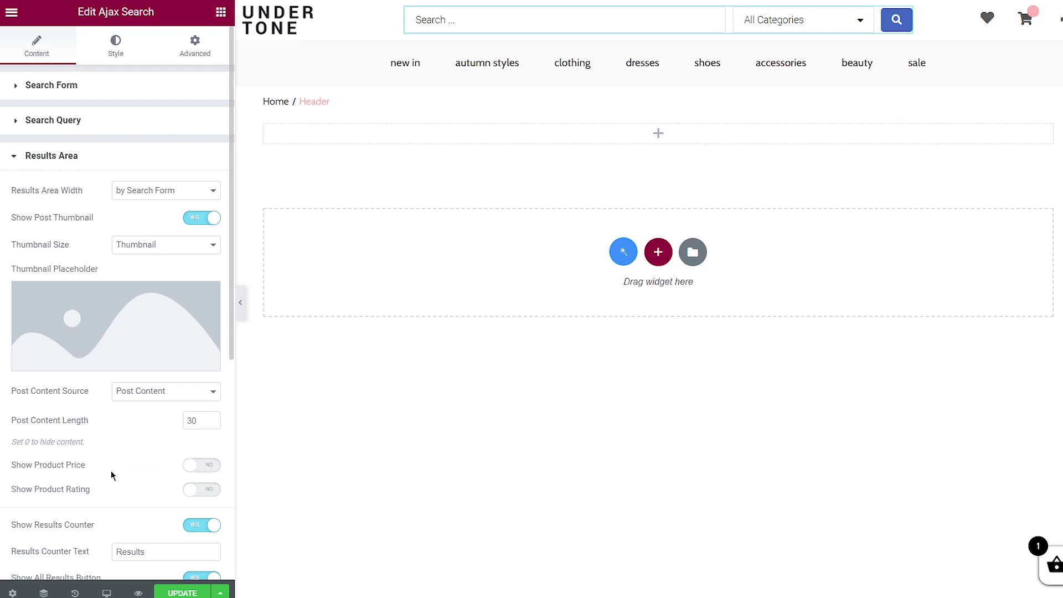
left_click(163, 190)
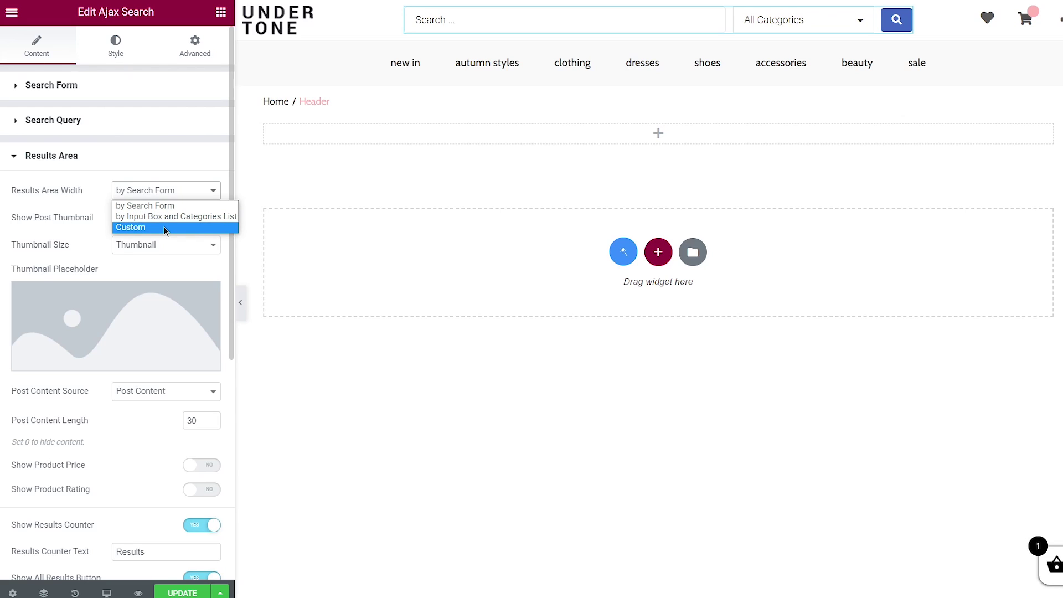
left_click(164, 176)
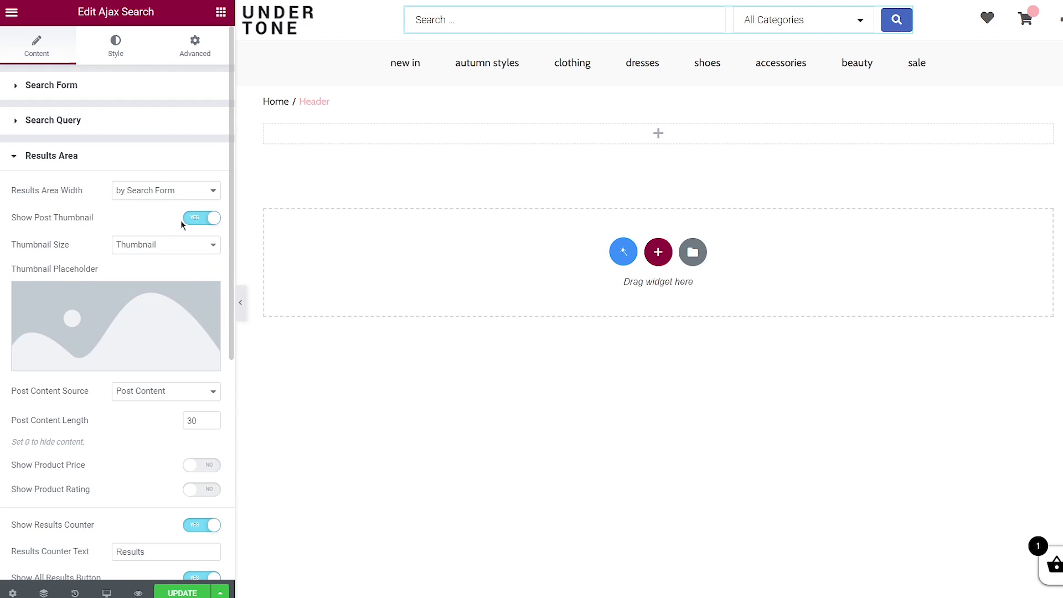
left_click(197, 220)
left_click(438, 20)
type("dress")
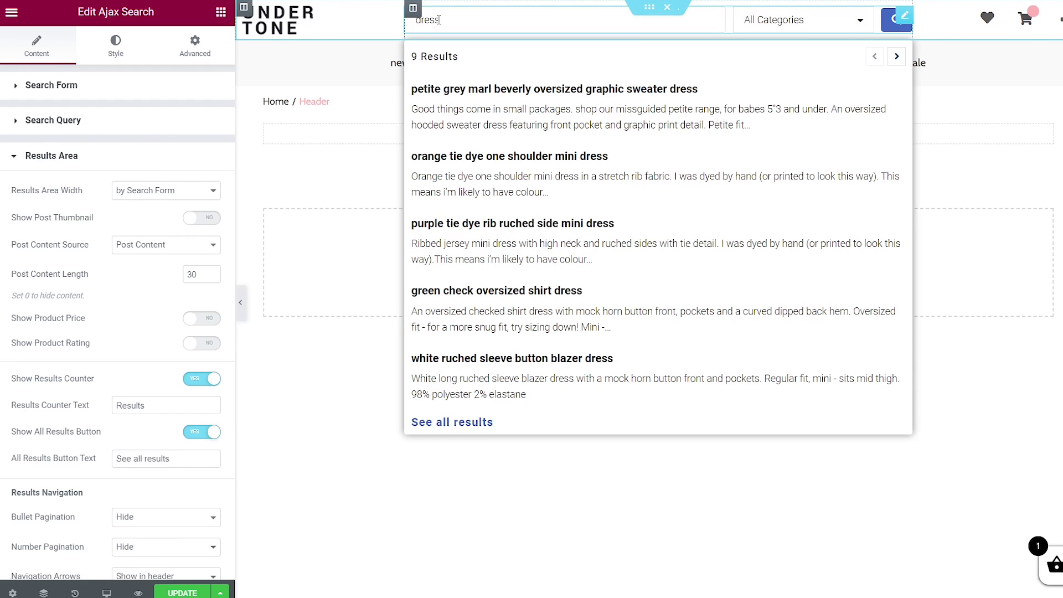
left_click(202, 218)
left_click(421, 20)
type("dress")
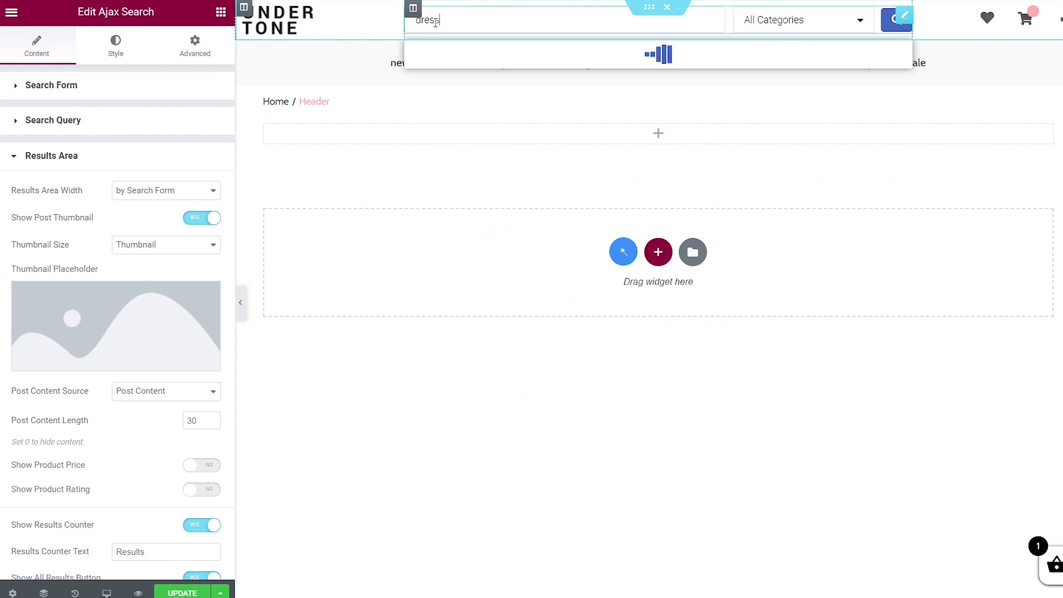
left_click_drag(442, 19, 414, 20)
key("BackSpace")
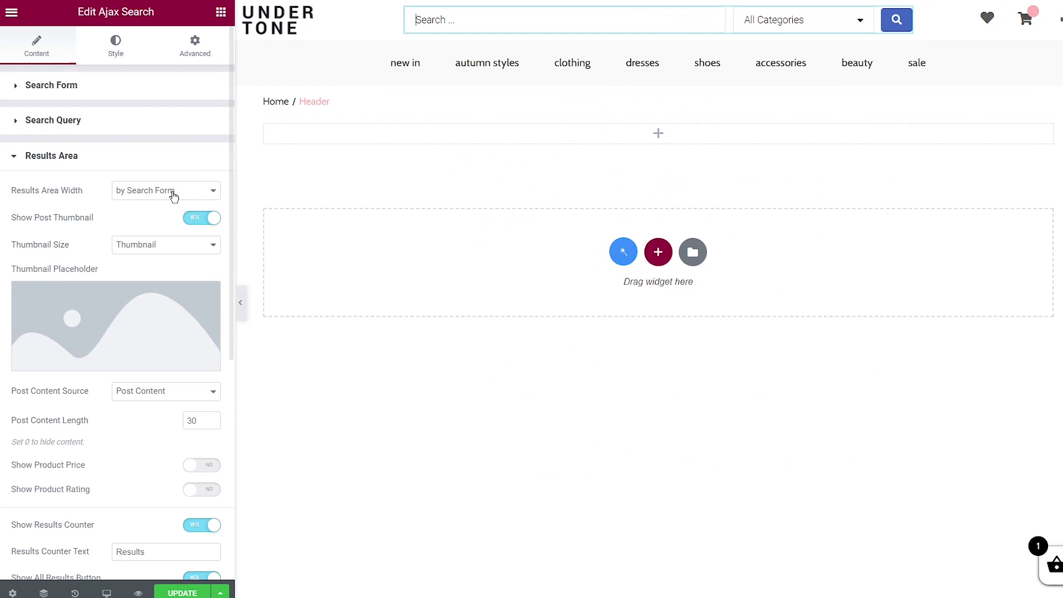
Keep Thumbnail image size and Post Content as the excerpt source.
left_click(152, 245)
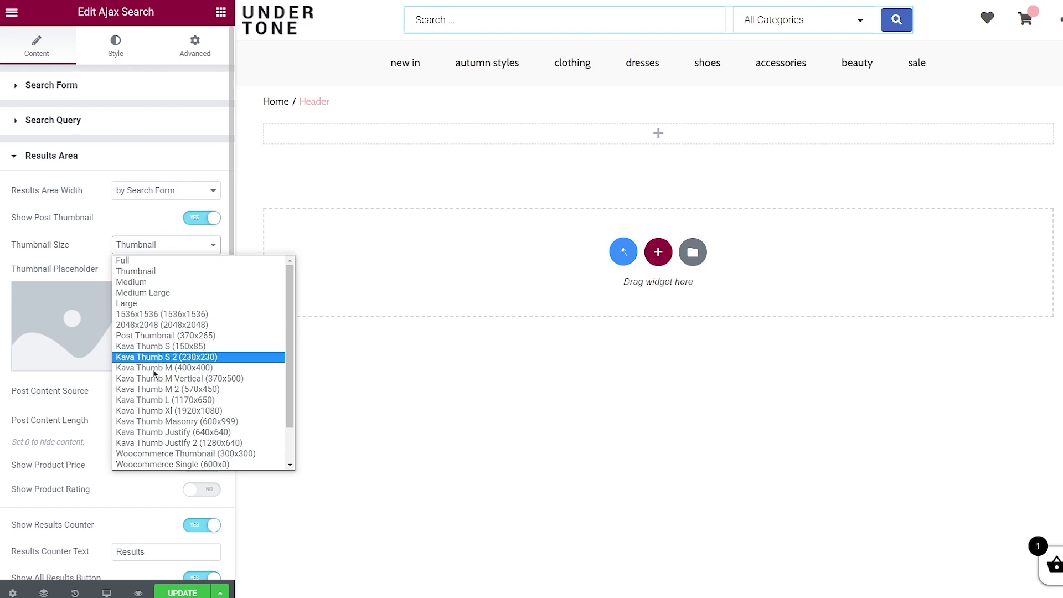
left_click(138, 247)
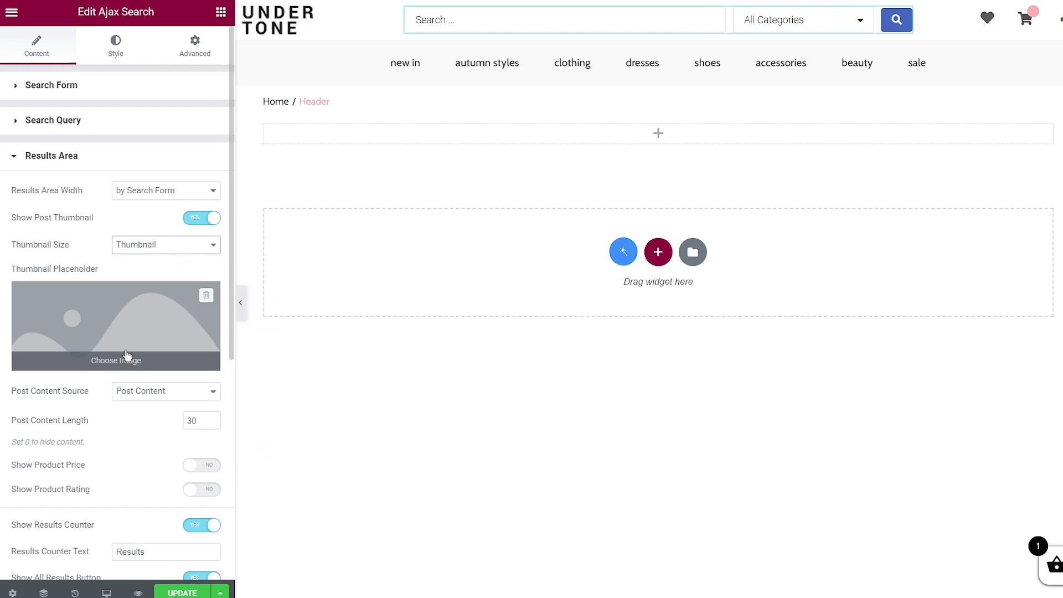
left_click(180, 393)
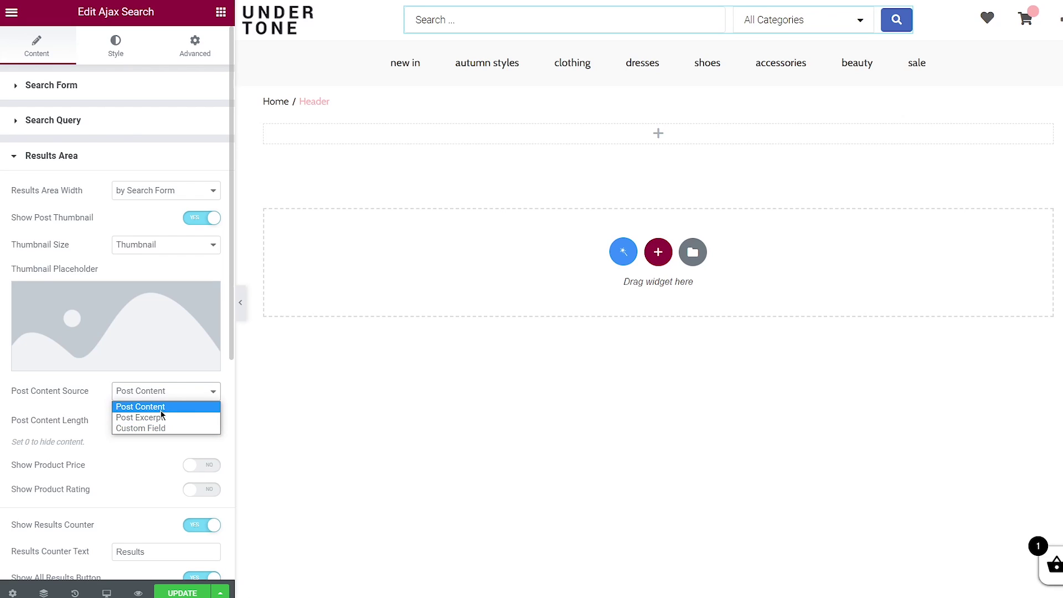
left_click(175, 391)
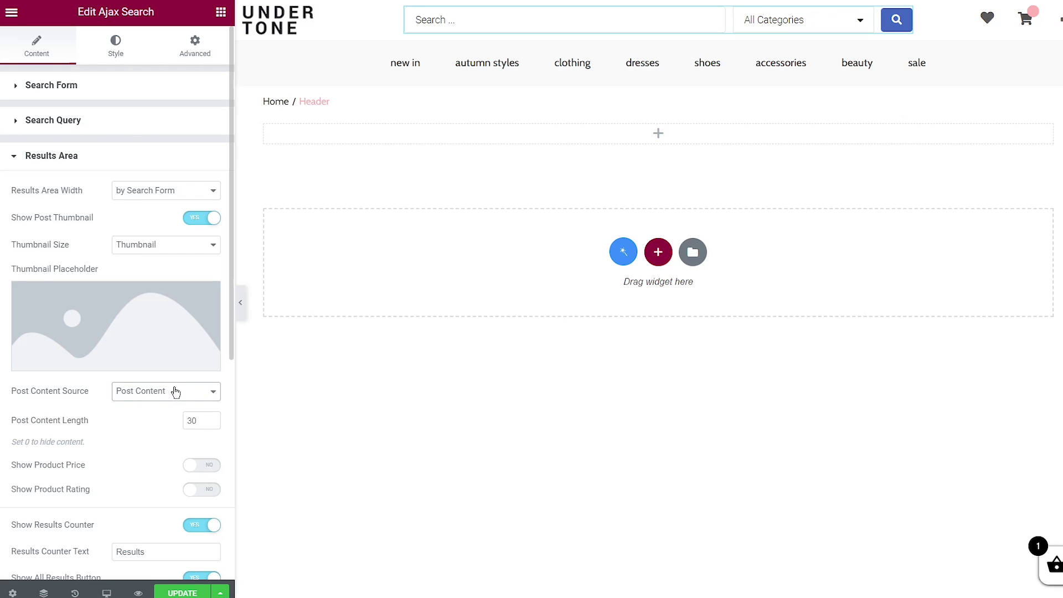
Set Post Content Length to 10 and preview the shorter excerpts with a 'dress' search.
left_click(204, 421)
double_click(203, 421)
type("10")
left_click(456, 17)
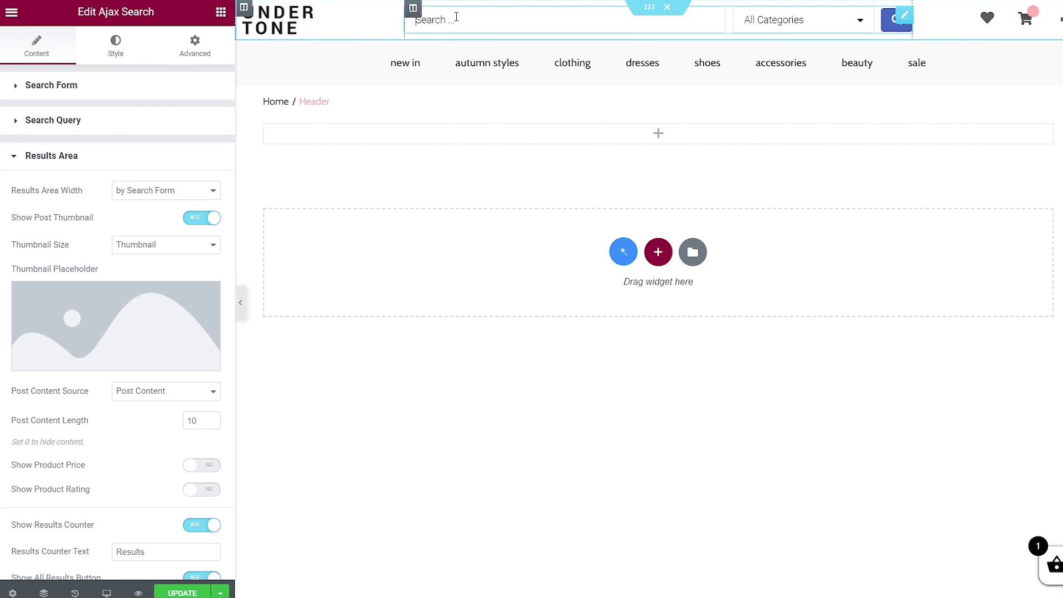
type("dress")
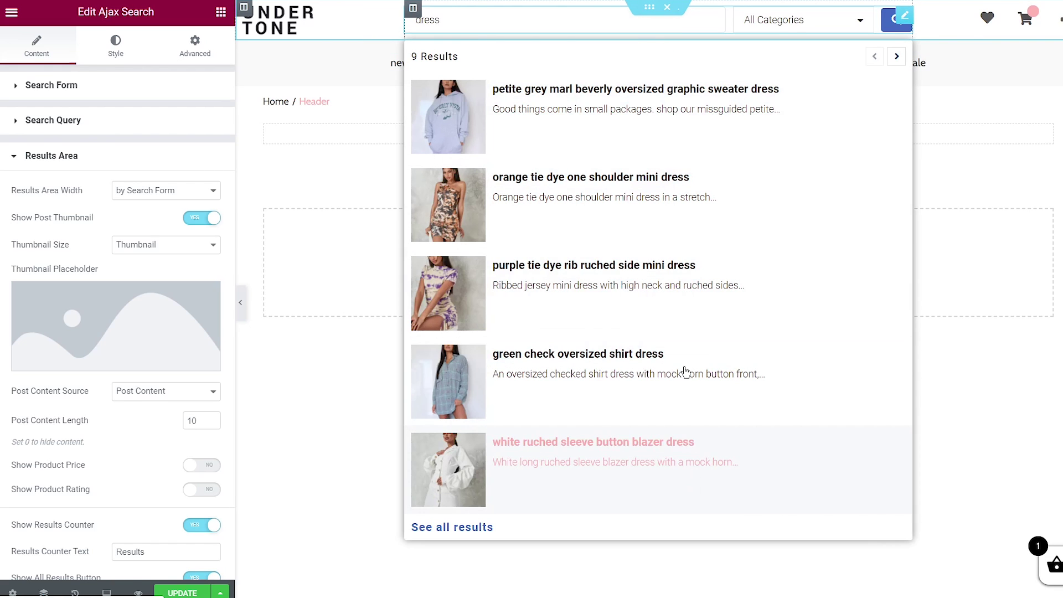
left_click_drag(467, 22, 401, 21)
key("BackSpace")
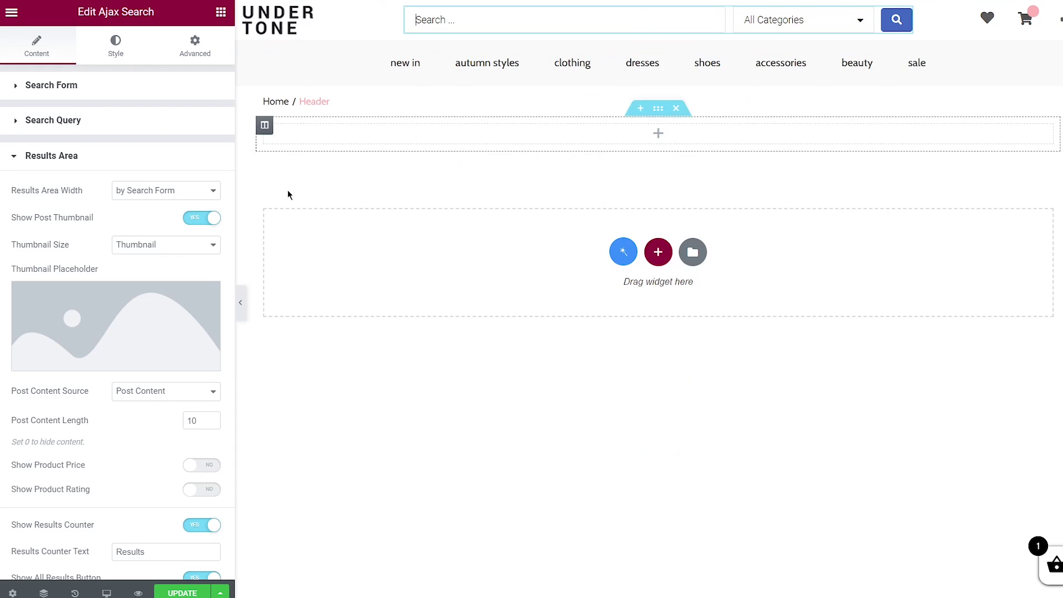
left_click(171, 421)
Restore Post Content Length to 30 and toggle the results counter off and back on.
type("30")
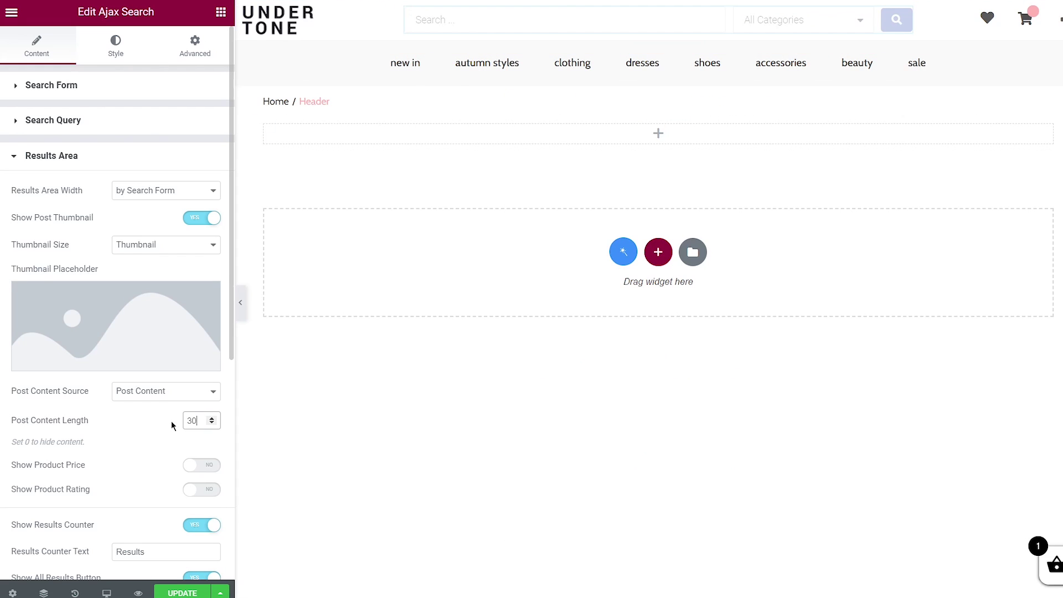
scroll(200, 455, "down", 4)
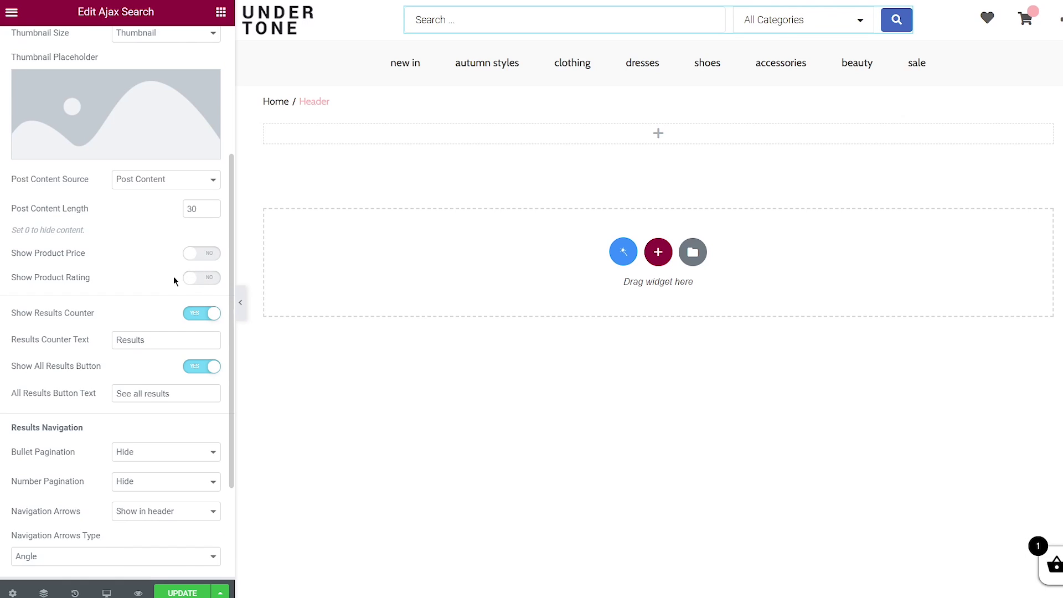
left_click(199, 315)
left_click(202, 314)
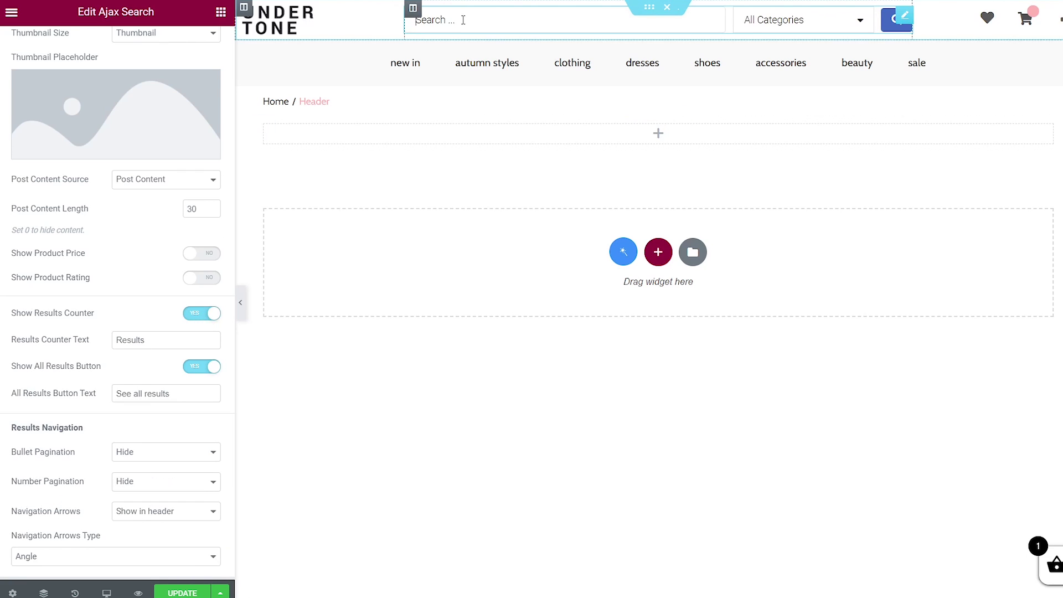
type("dress")
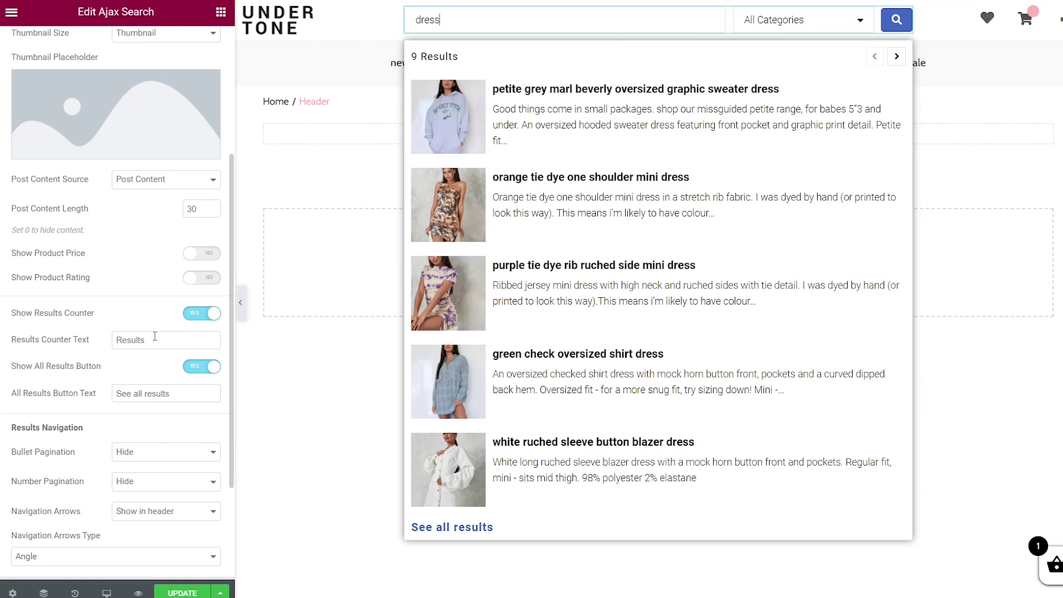
Trial 'Products' as counter text with a 'dress' search, keep the all-results button, and revert to 'Results'.
double_click(117, 340)
type("Products")
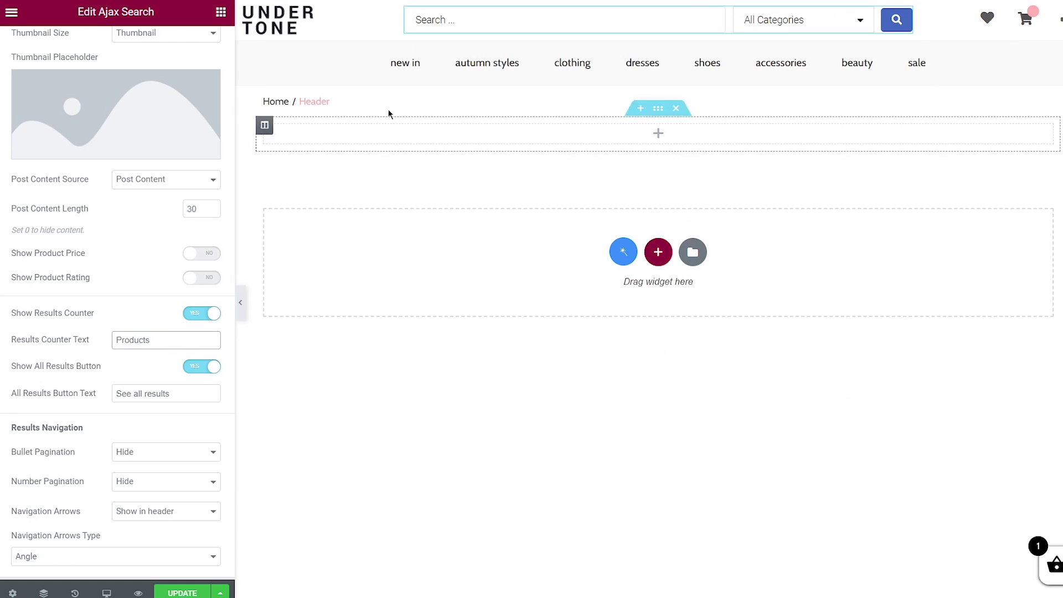
left_click(438, 20)
type("dress")
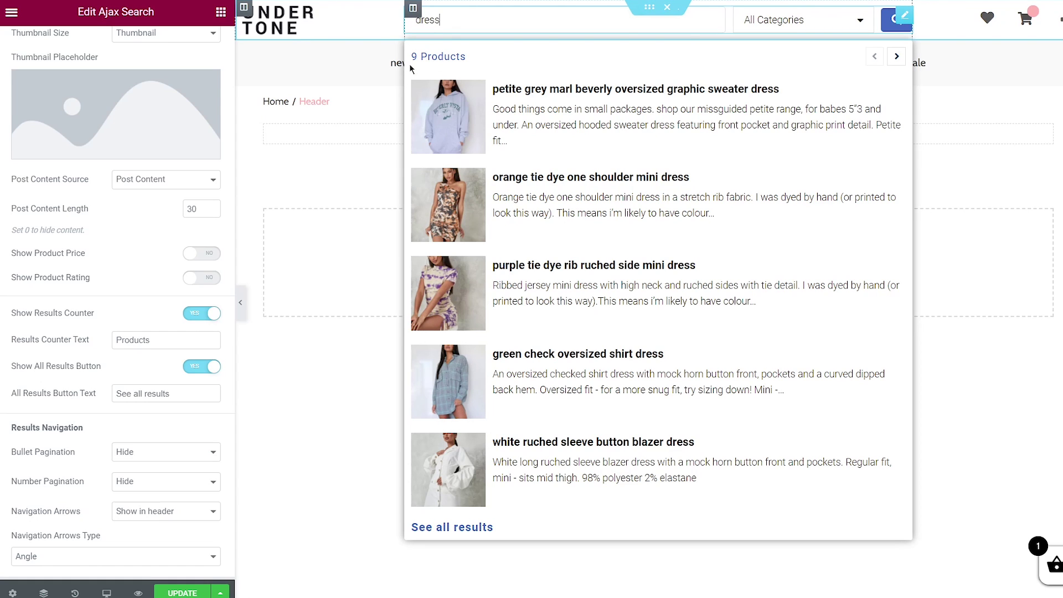
left_click(197, 368)
left_click(197, 367)
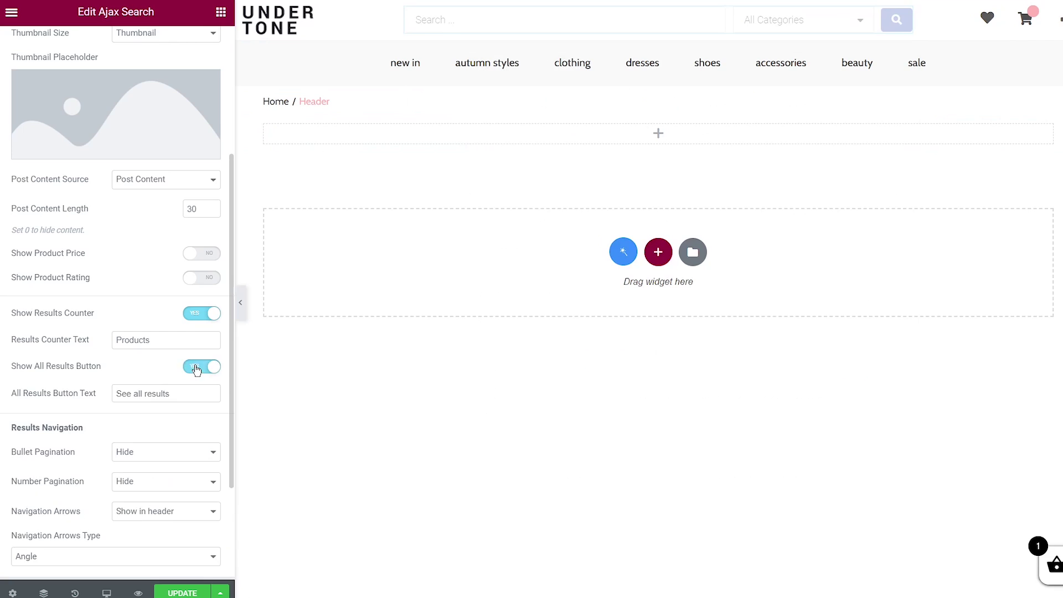
double_click(125, 339)
type("Results")
Keep bullet and number pagination hidden and Angle-style navigation arrows in the header.
scroll(166, 415, "down", 3)
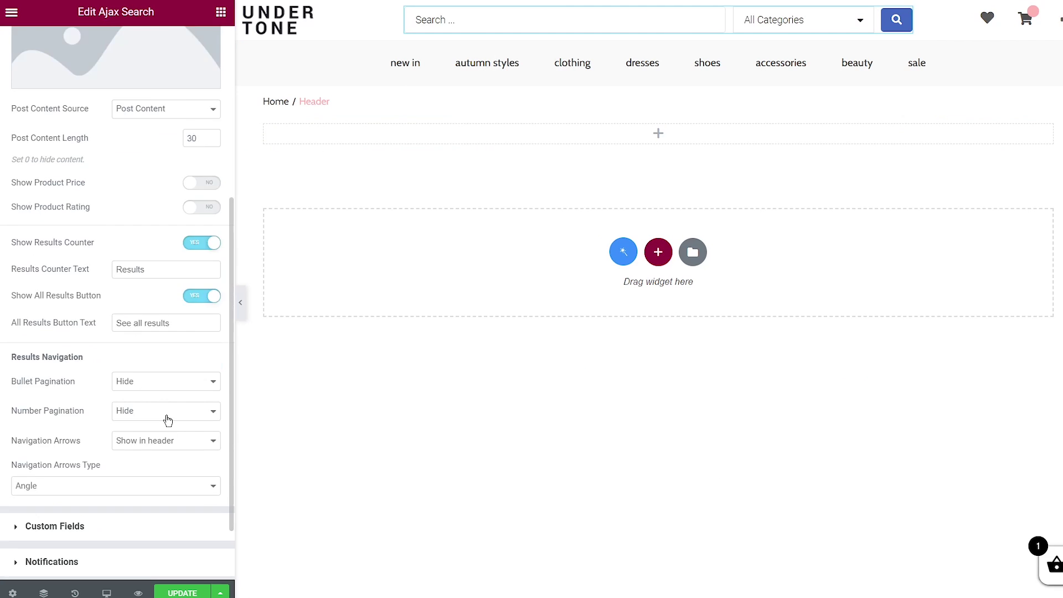
left_click(156, 312)
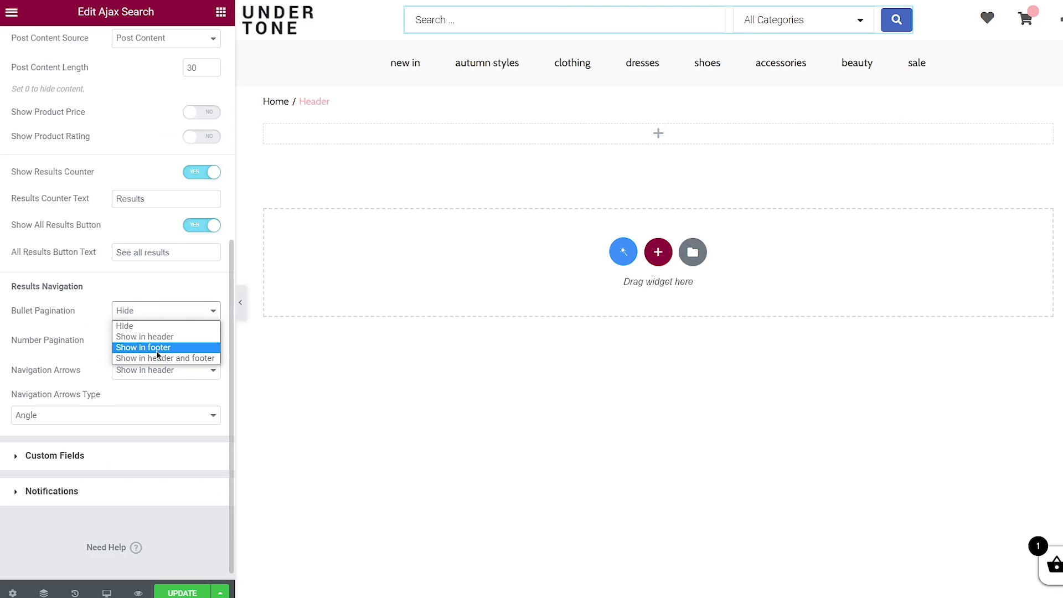
left_click(161, 326)
left_click(168, 341)
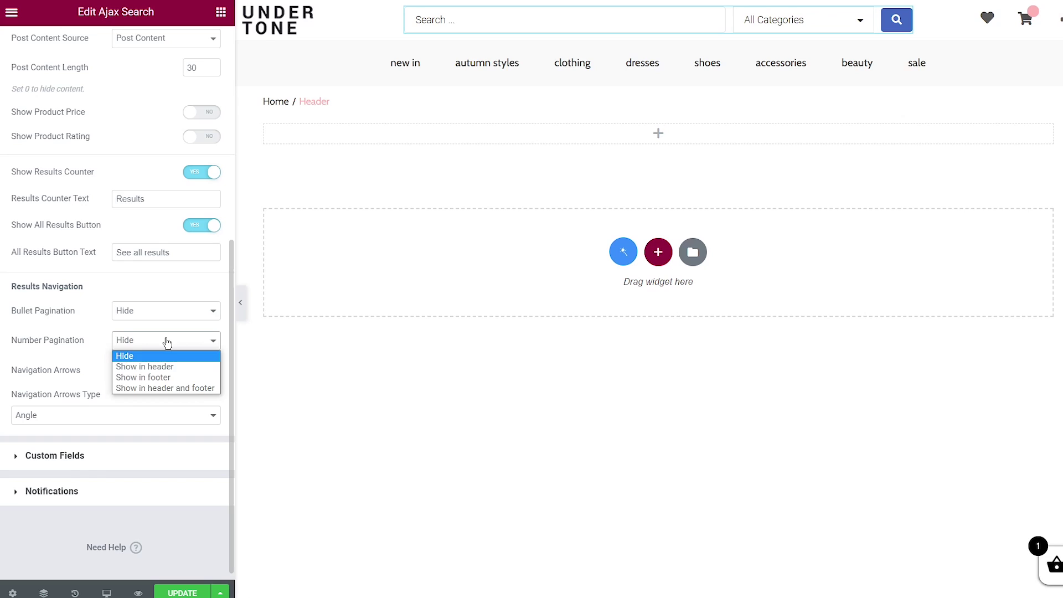
left_click(167, 341)
left_click(169, 370)
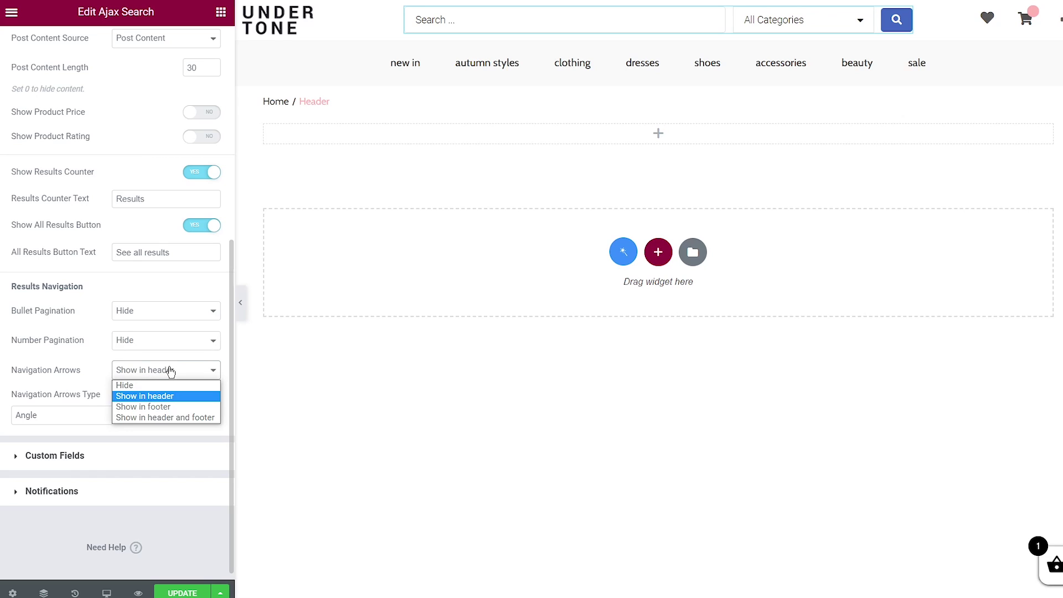
left_click(170, 371)
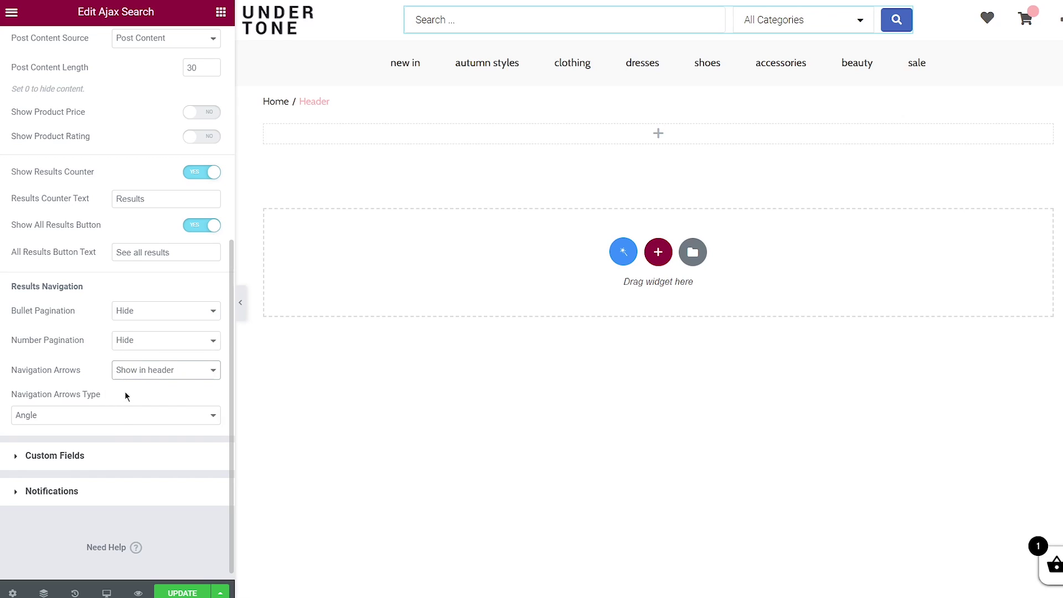
left_click(116, 419)
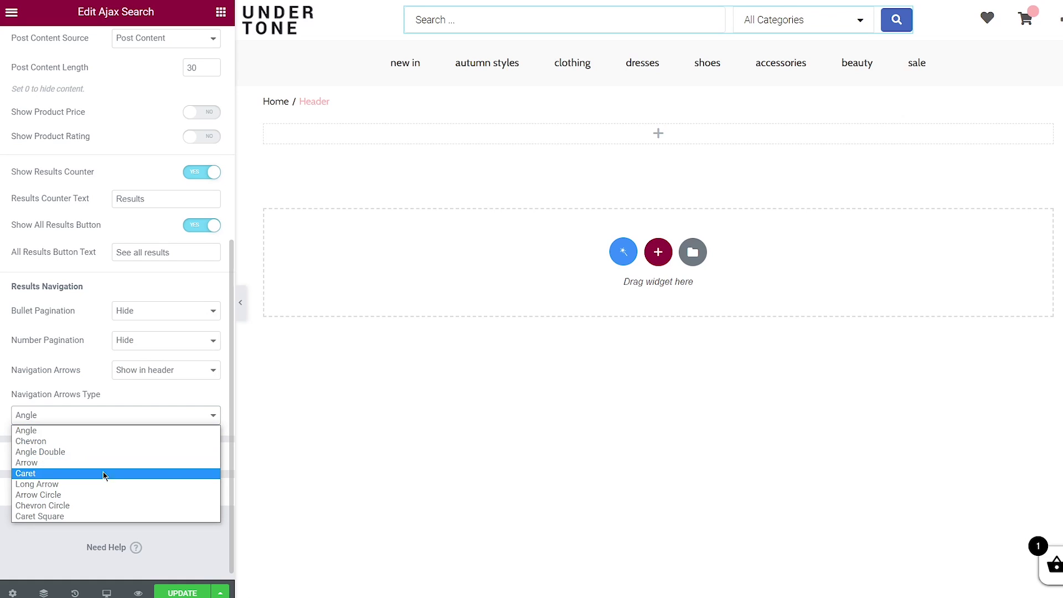
left_click(107, 414)
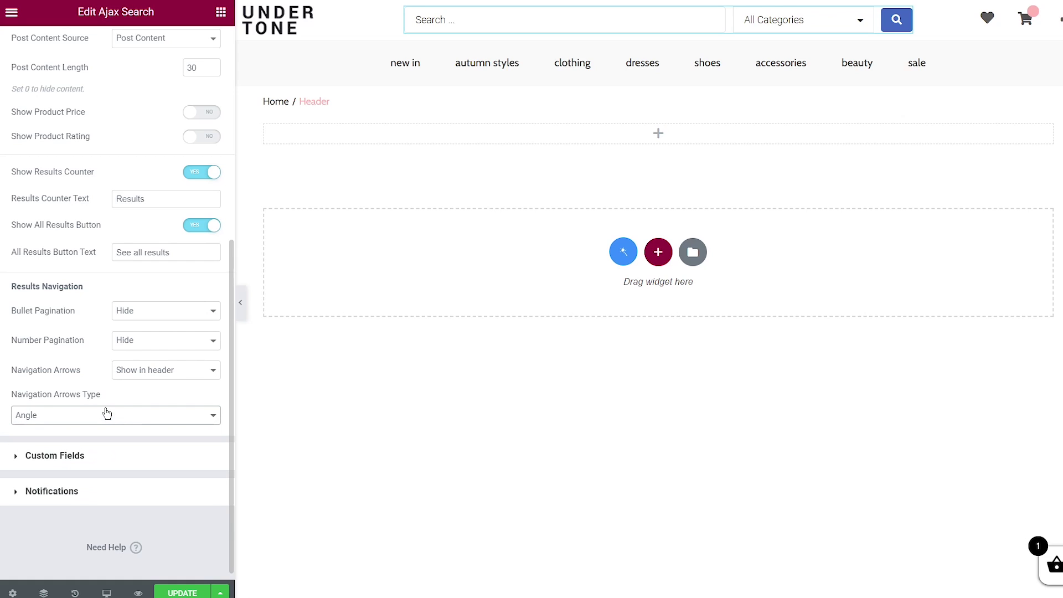
Edit the negative search results text to 'Oops, but nothing matched your search terms :( Try again!'.
left_click(106, 459)
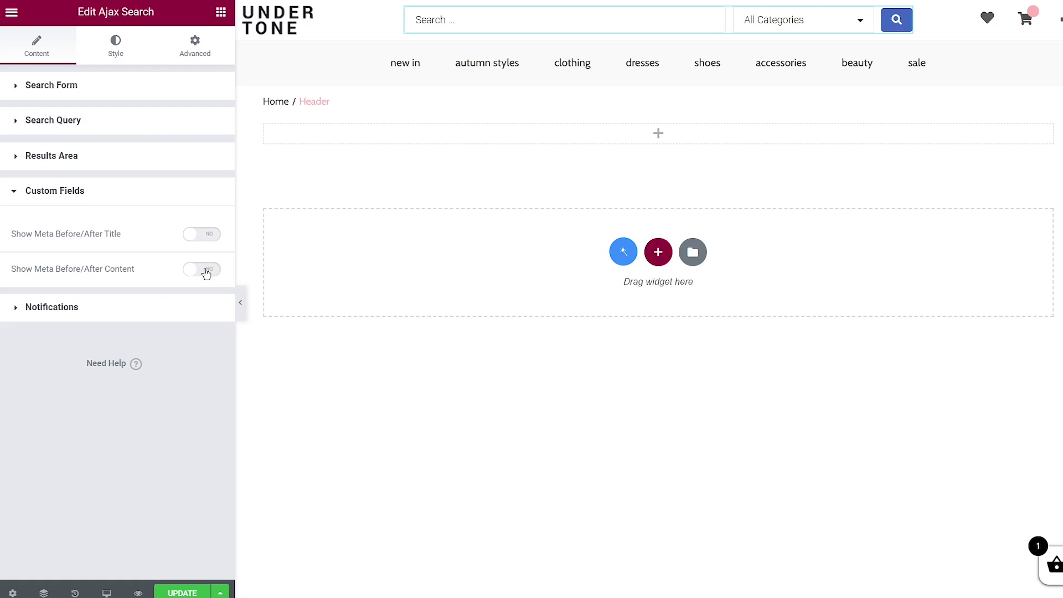
left_click(113, 311)
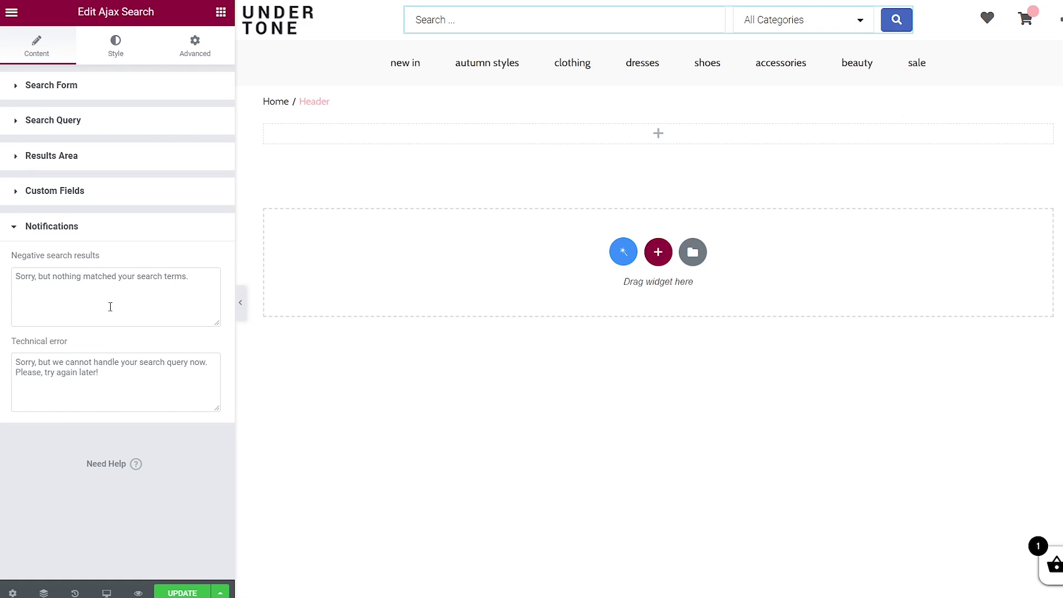
left_click_drag(37, 287, 5, 275)
type("Oops,")
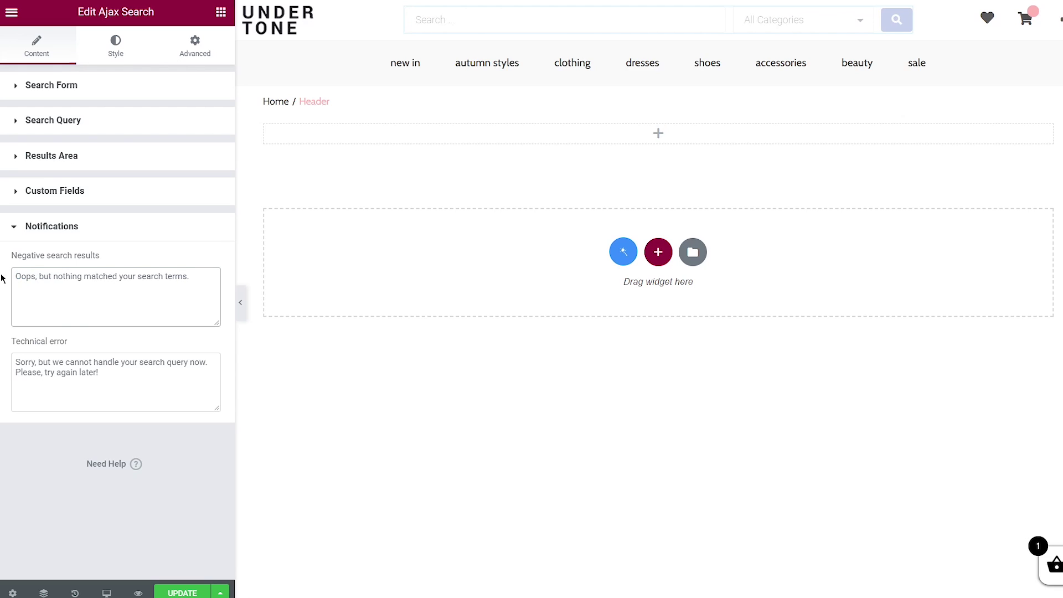
left_click(205, 280)
key("BackSpace")
type(":( Try again!")
Test the message with a 'fgfg' search in the header, then clear the field.
left_click(484, 18)
type("fgfg")
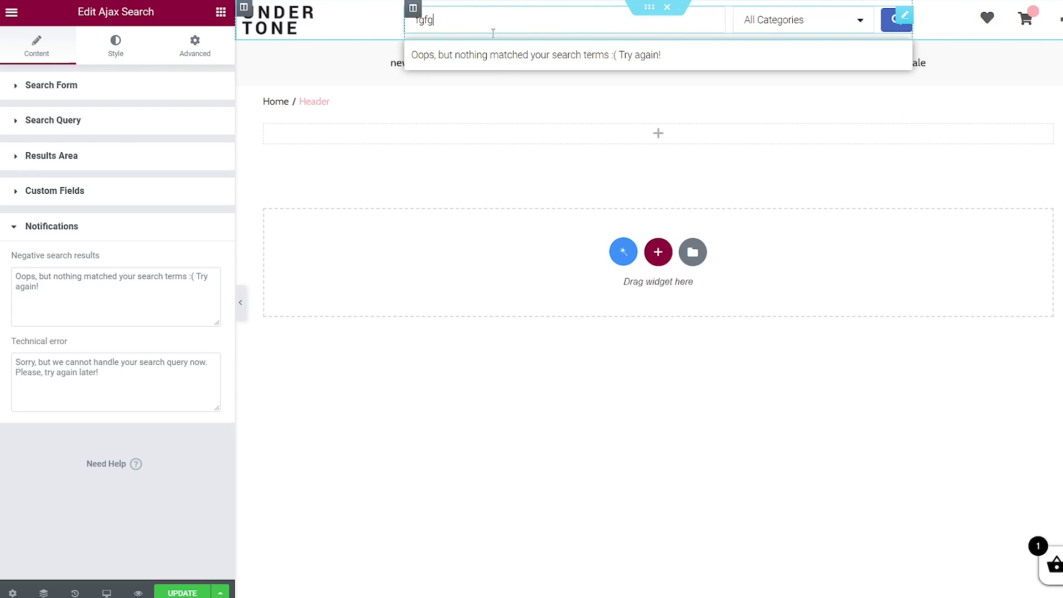
key("ctrl+a")
key("BackSpace")
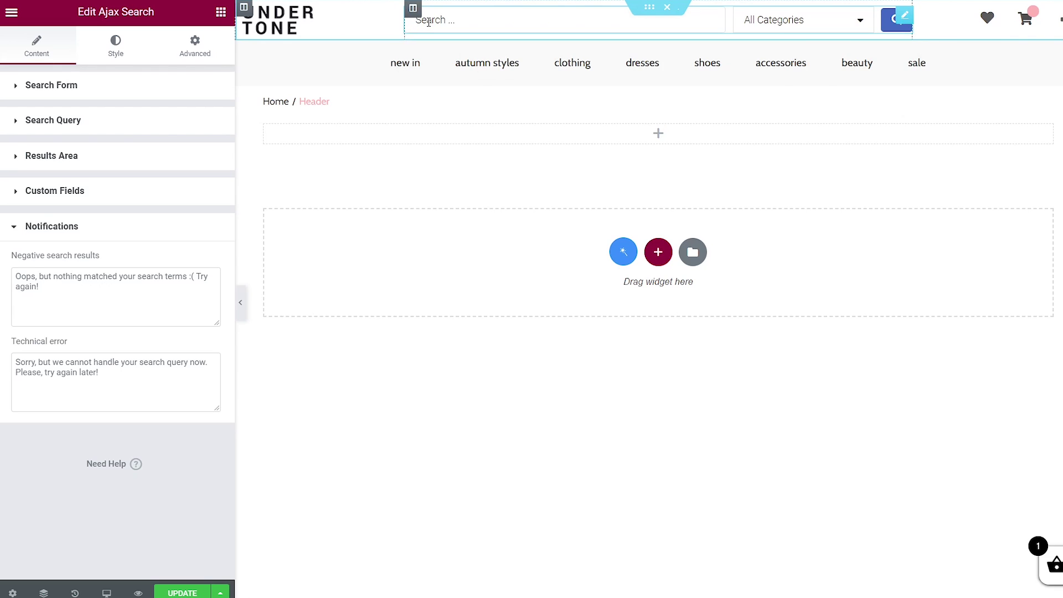
In Style, trial a #390C0C Search Form background, clear it, and remove the form's shadow.
left_click(115, 44)
left_click(115, 86)
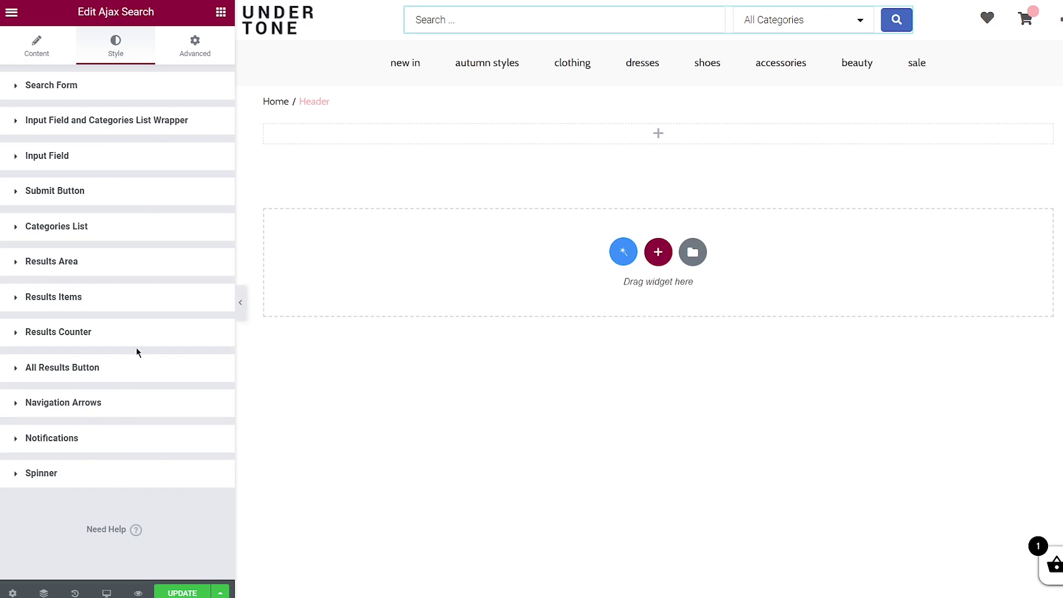
left_click(116, 86)
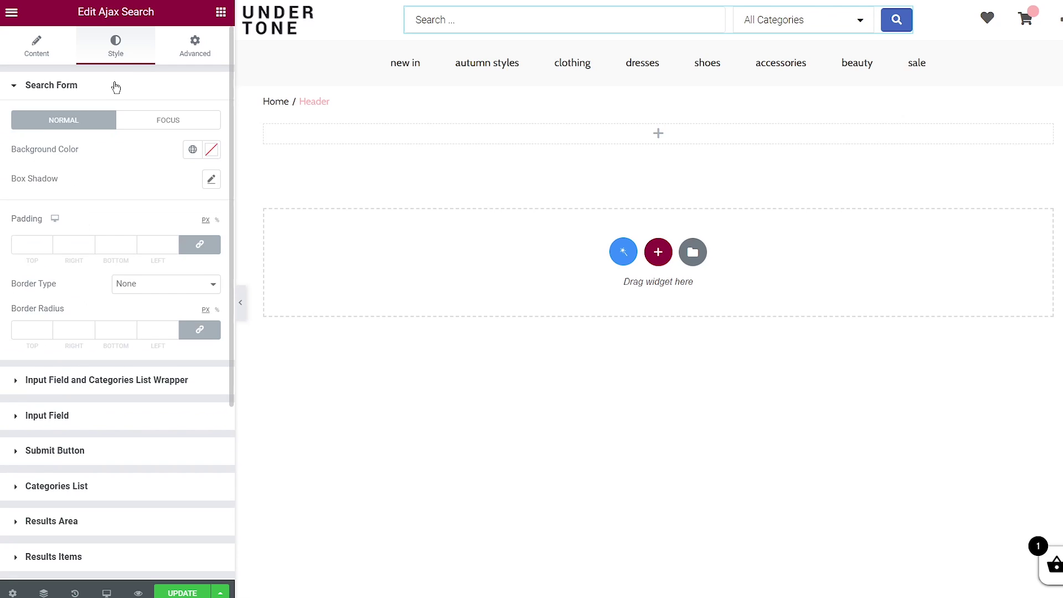
left_click(211, 149)
left_click_drag(139, 233, 161, 211)
left_click(172, 177)
left_click(210, 179)
left_click(207, 180)
left_click(191, 179)
Trial a #3C0808 wrapper background, clear it, and reset the wrapper shadow to none.
left_click(124, 381)
left_click(211, 185)
left_click(185, 338)
left_click(190, 327)
left_click(172, 212)
left_click(211, 214)
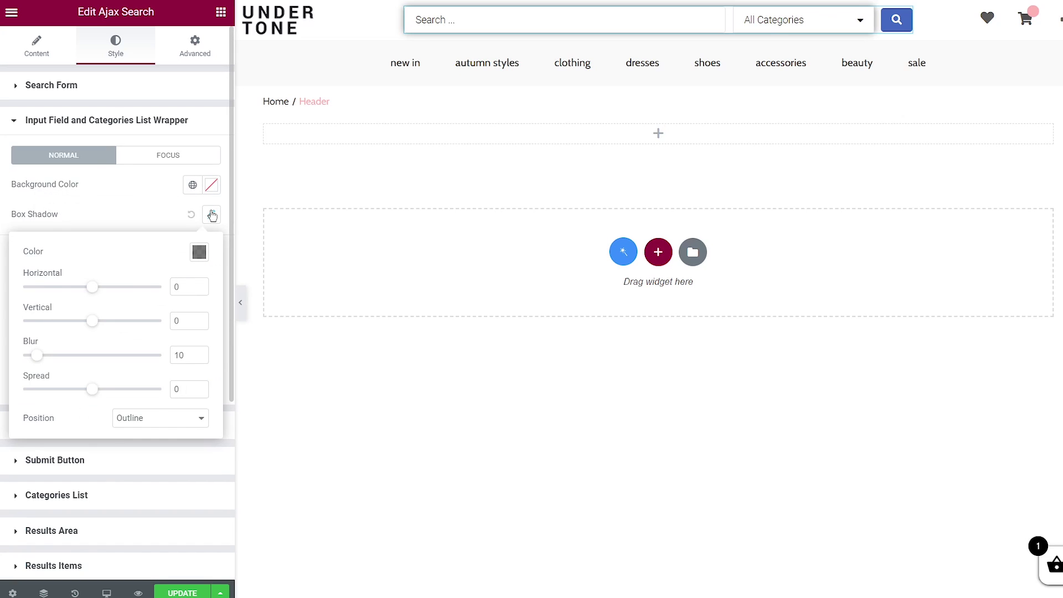
left_click(193, 216)
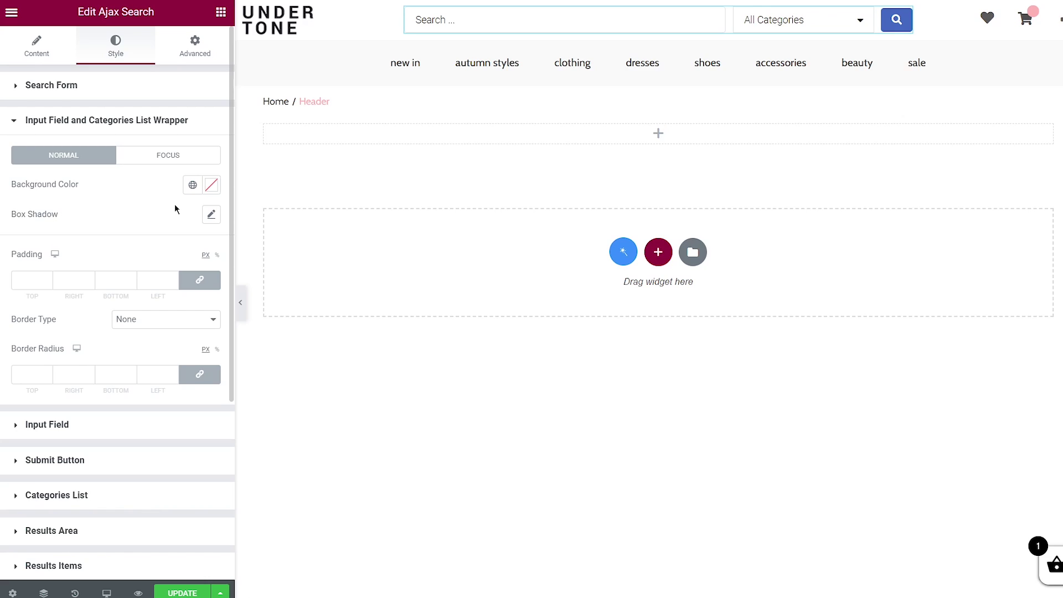
scroll(175, 208, "down", 2)
left_click(96, 356)
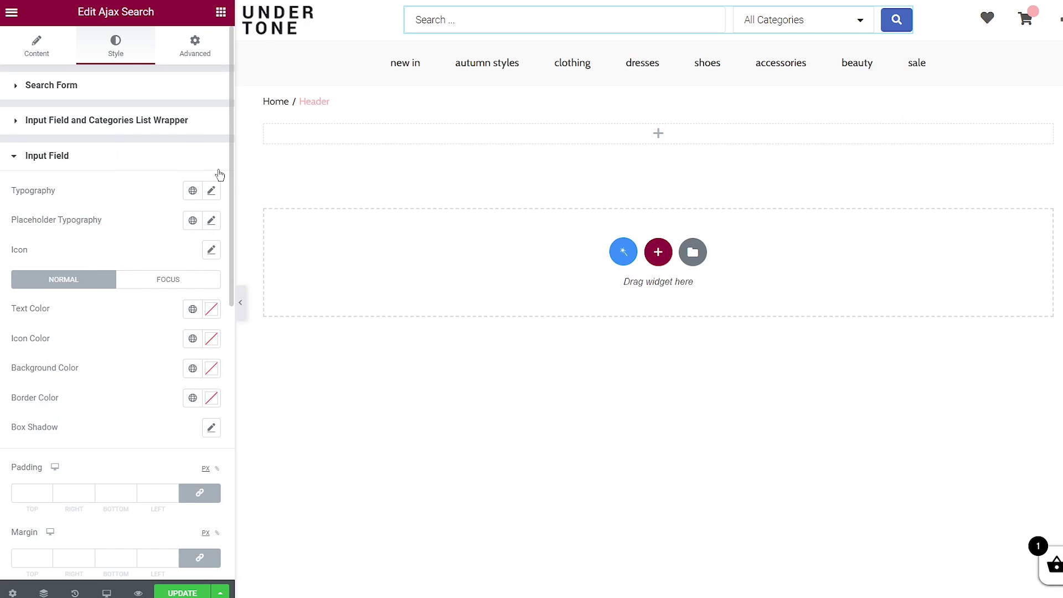
Set the search input text typography to Cabin, weight 500, lowercase.
left_click(212, 190)
left_click(164, 256)
type("cabin")
left_click(164, 313)
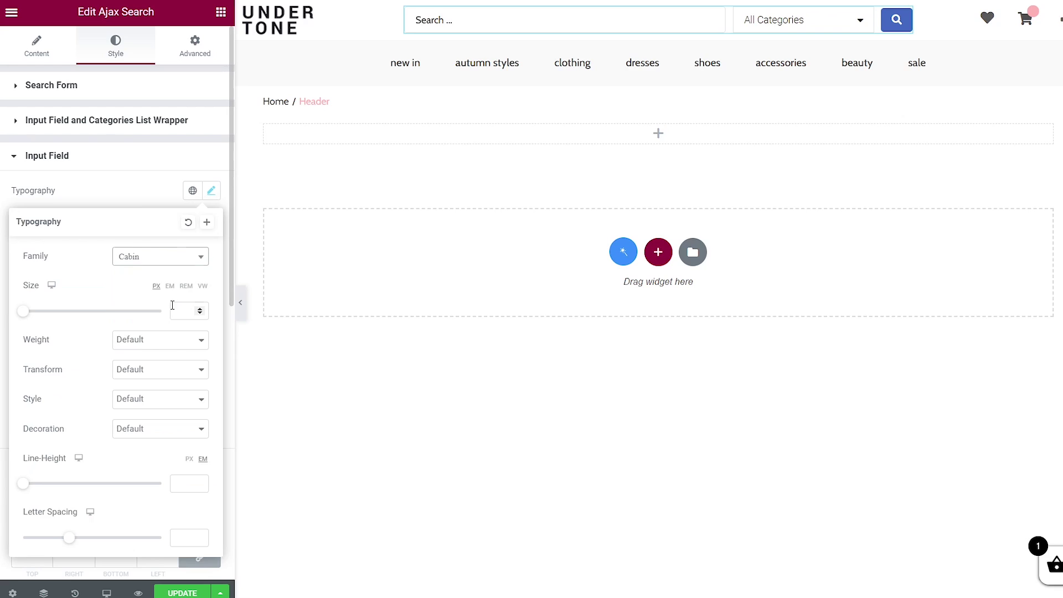
left_click(174, 339)
left_click(141, 403)
left_click(154, 369)
left_click(150, 408)
left_click(213, 191)
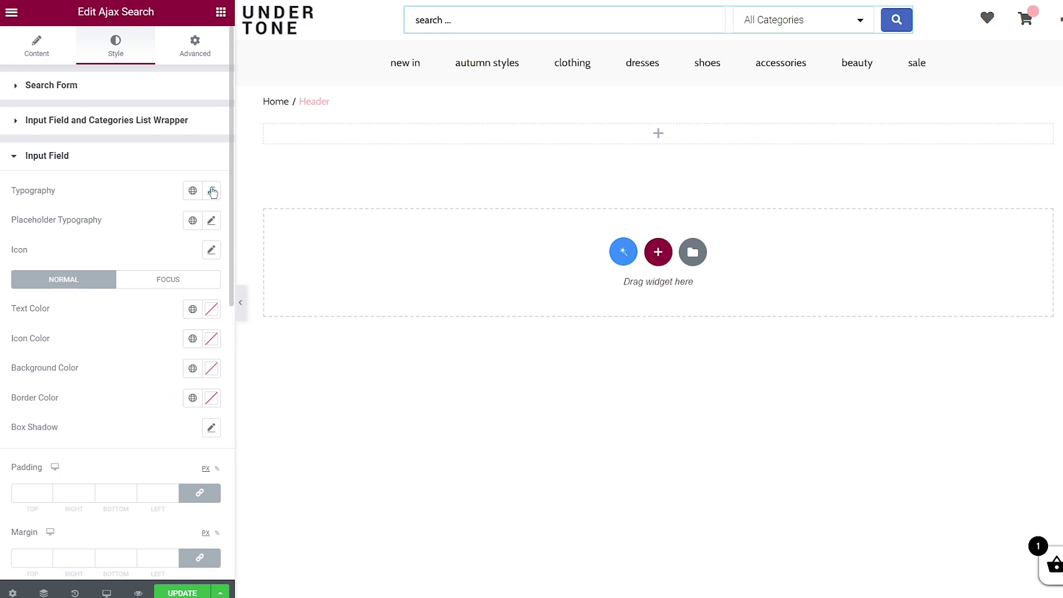
Set the placeholder typography to Cabin with weight 400.
left_click(212, 220)
left_click(160, 286)
type("cabin")
left_click(156, 347)
left_click(151, 369)
left_click(141, 418)
left_click(212, 221)
Set the input text colour to #ADADAD and review the focus-state colours.
left_click(210, 310)
type("#ADADAD")
left_click(210, 310)
left_click(185, 279)
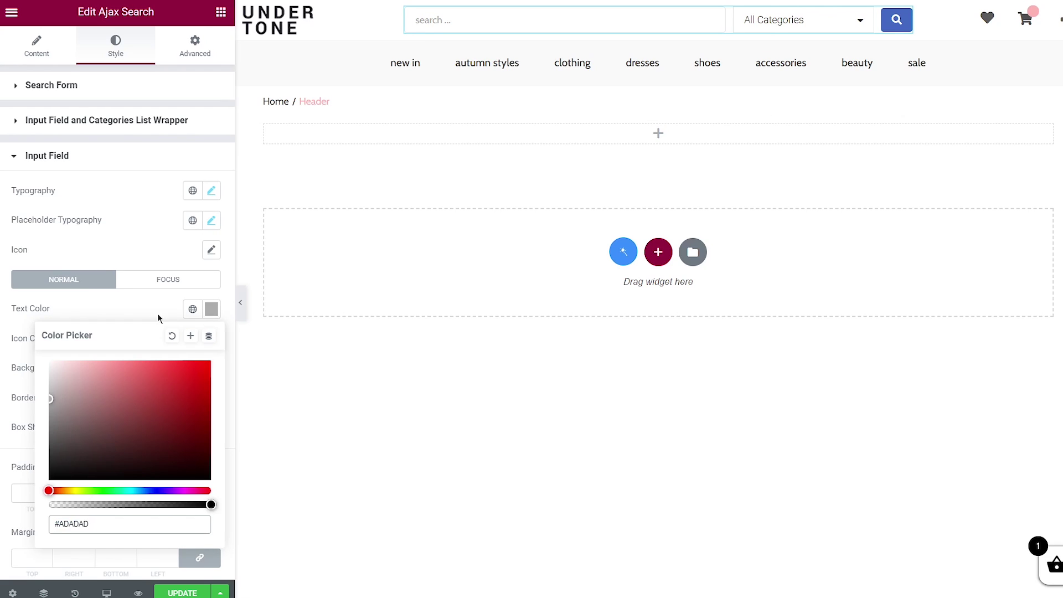
left_click(168, 280)
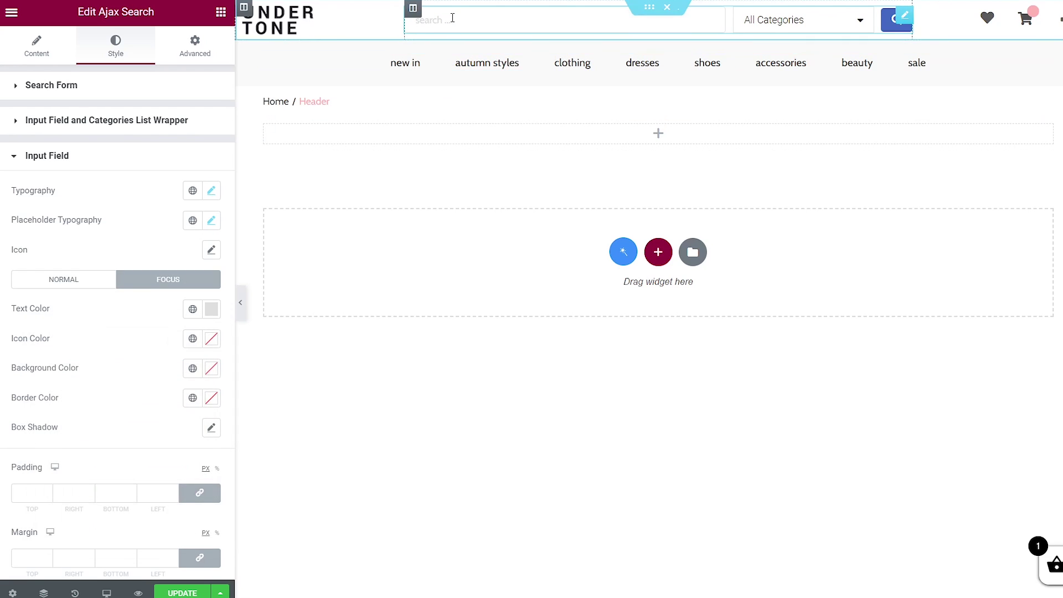
left_click(62, 279)
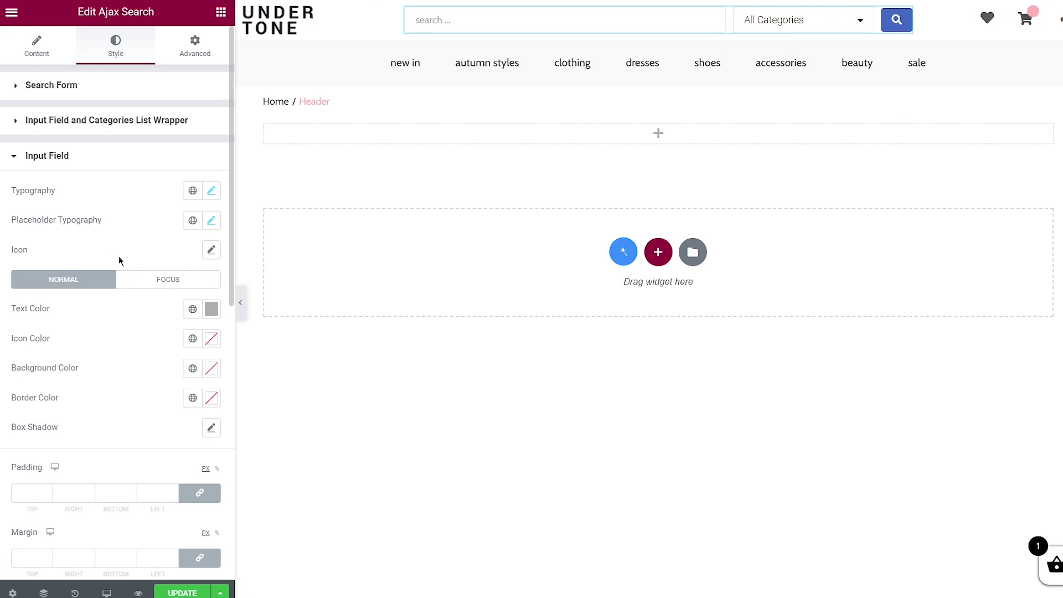
Unlink padding, margin, border width and radius, setting top and bottom margins to 3 px.
scroll(144, 262, "down", 4)
left_click(200, 258)
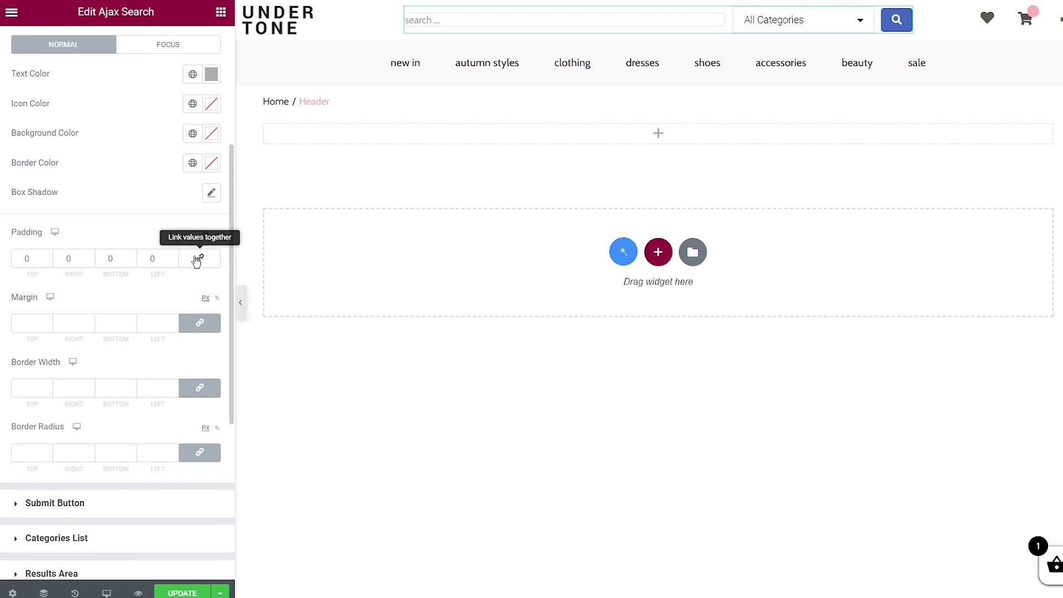
left_click(199, 323)
double_click(111, 323)
type("3")
double_click(27, 323)
type("3")
left_click(194, 395)
left_click(198, 452)
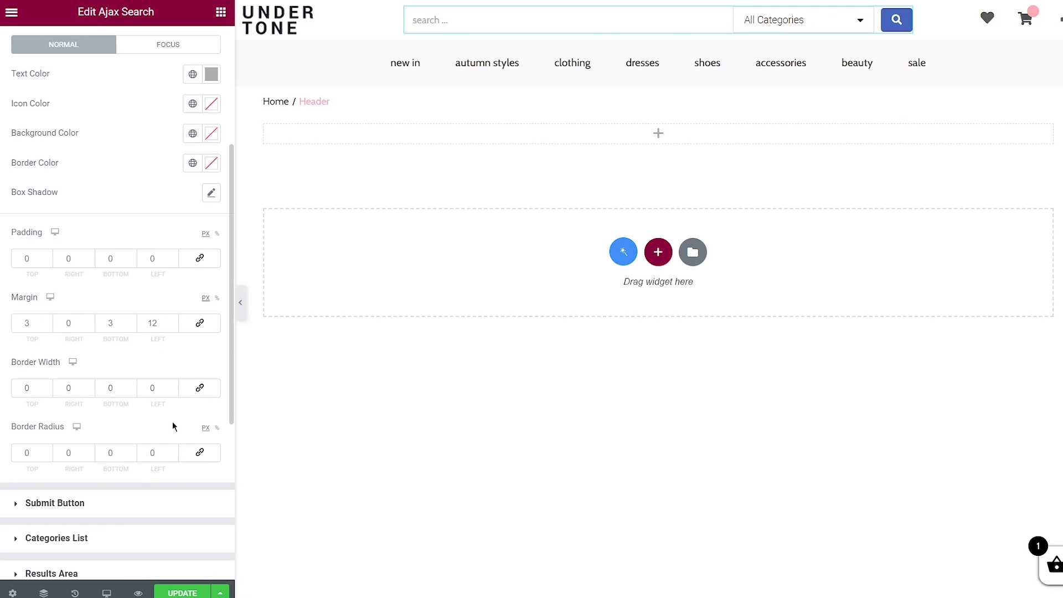
left_click_drag(231, 298, 230, 427)
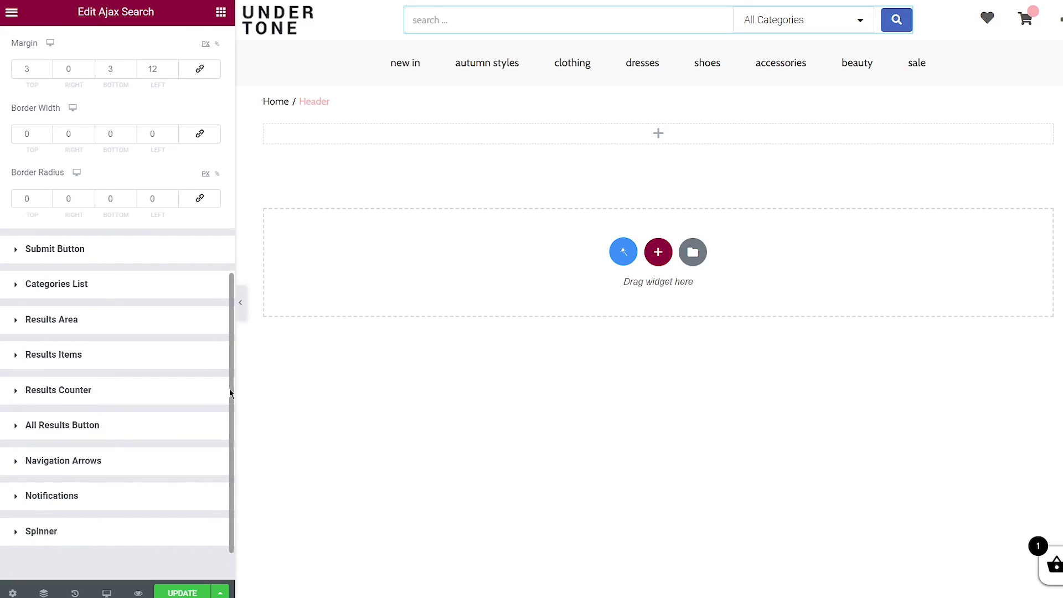
Give the submit button a 15 px icon and a pink #FFB4B4 background.
left_click(120, 249)
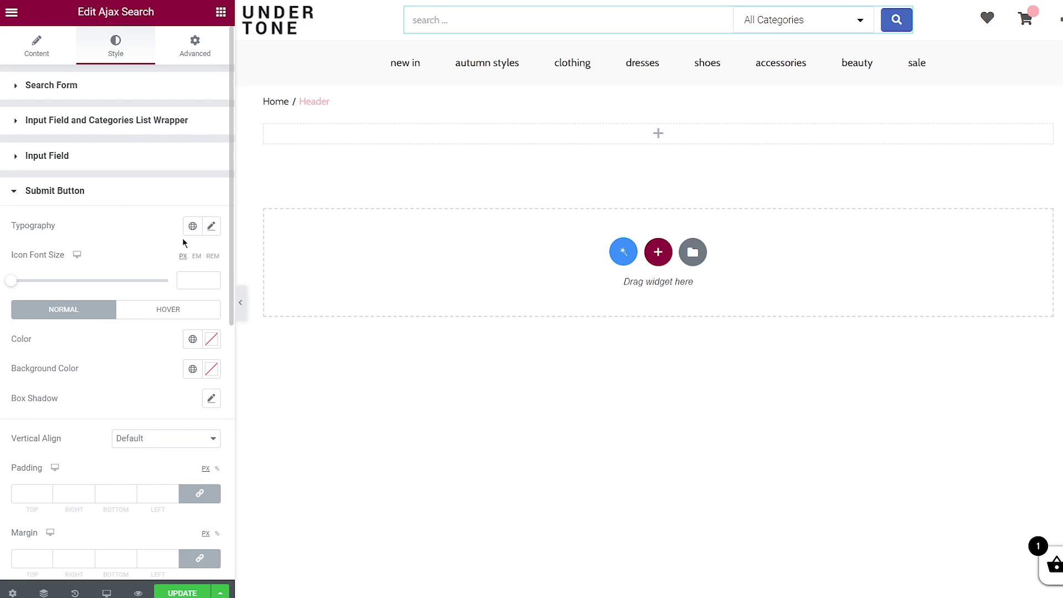
left_click(211, 227)
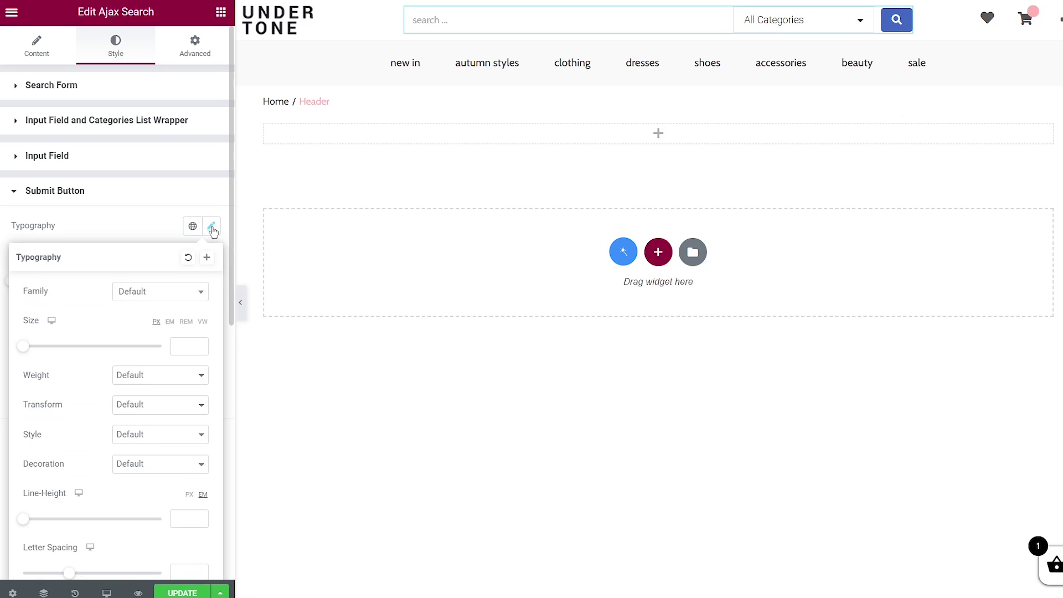
left_click(212, 232)
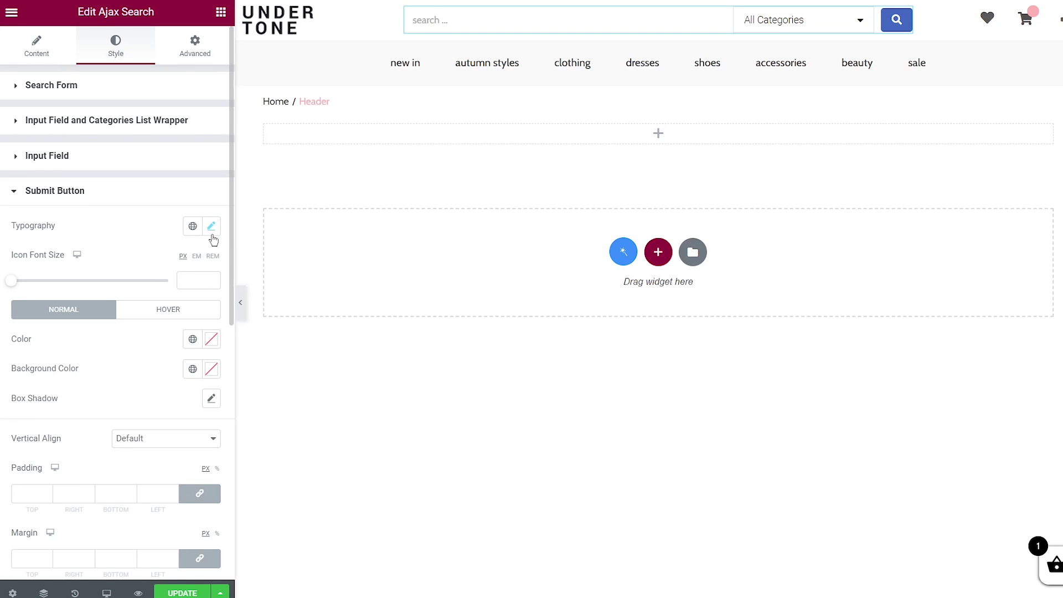
left_click(196, 277)
type("15")
left_click(211, 339)
left_click(210, 368)
left_click(214, 369)
Expand the Categories List styling and select its width field.
scroll(228, 304, "down", 4)
scroll(228, 359, "down", 4)
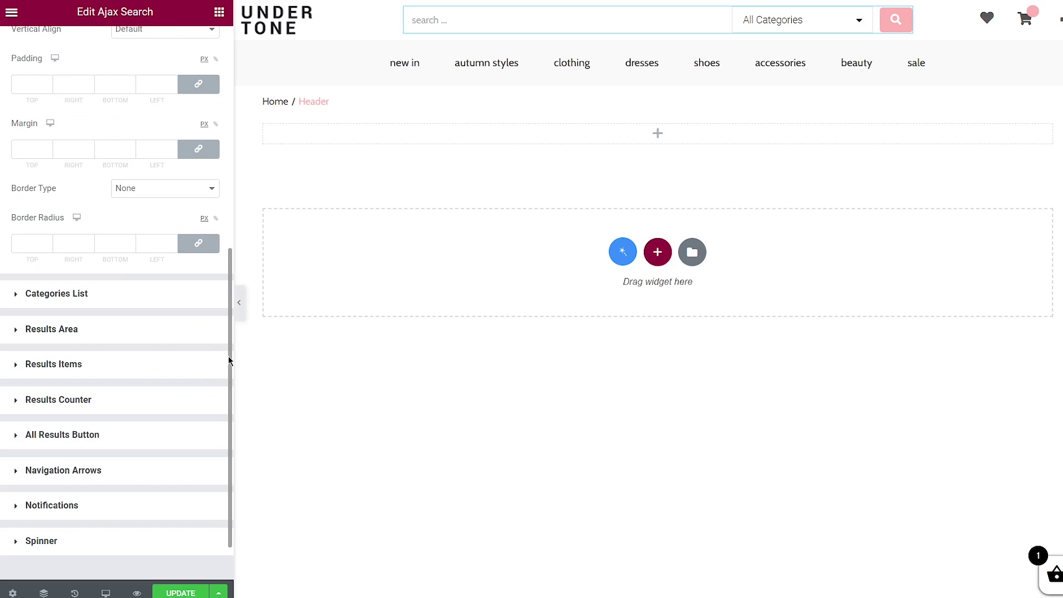
left_click(111, 293)
left_click(186, 145)
Make the category selector 150 px wide with lowercase Cabin 15 text and a grey arrow.
type("150")
left_click(210, 174)
left_click(164, 239)
type("cabin")
left_click(159, 298)
left_click(188, 294)
type("15")
left_click(160, 352)
left_click(148, 389)
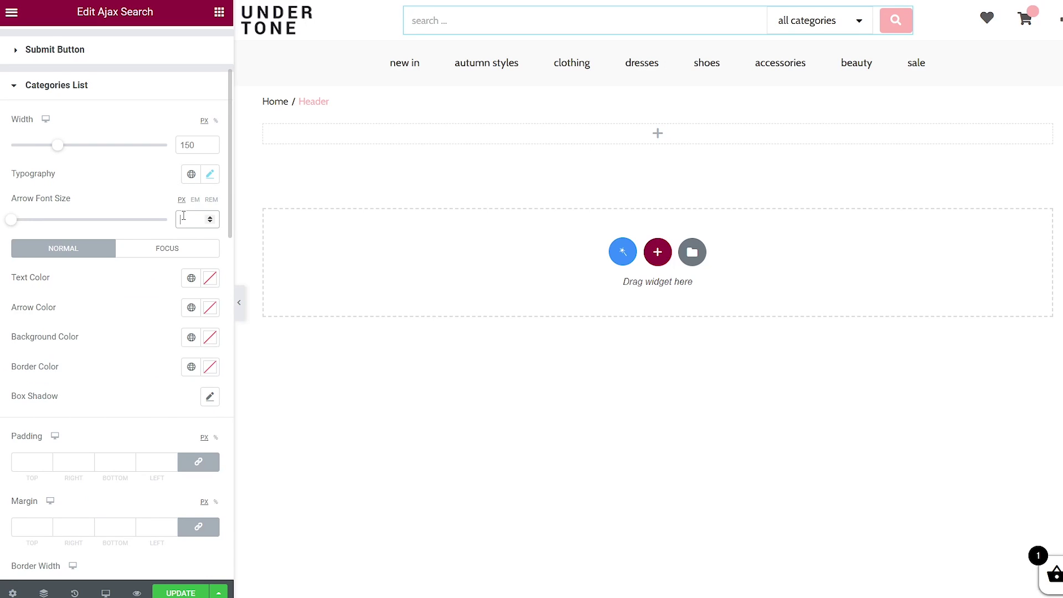
left_click(210, 308)
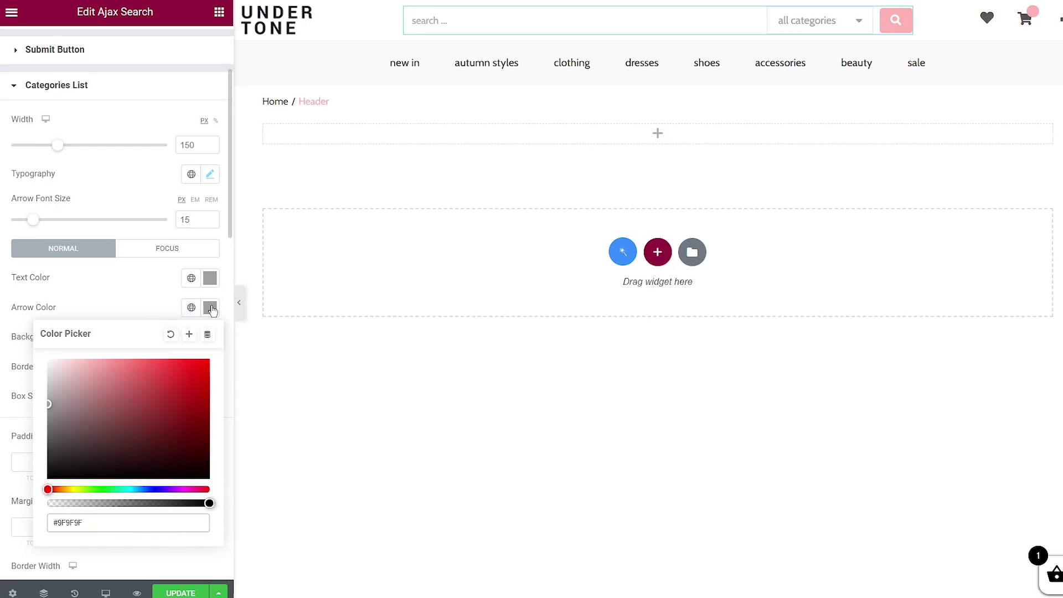
left_click(211, 309)
Set the selector border width to 0, dropdown max height 146 and gap 21.
scroll(166, 443, "down", 4)
left_click(34, 380)
type("0")
left_click_drag(231, 257, 235, 356)
left_click(186, 210)
type("146")
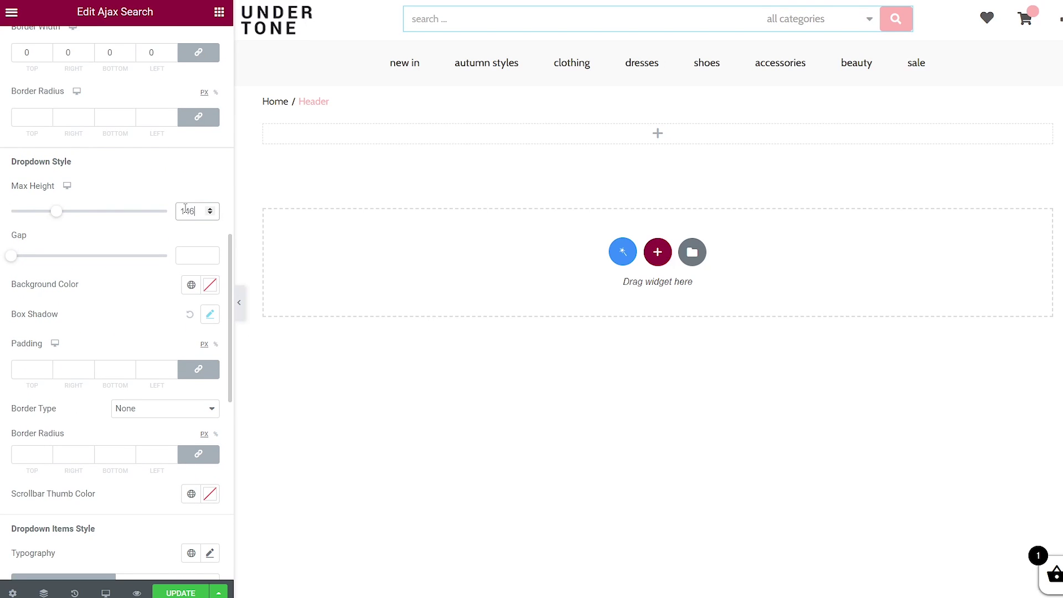
left_click(184, 254)
type("21")
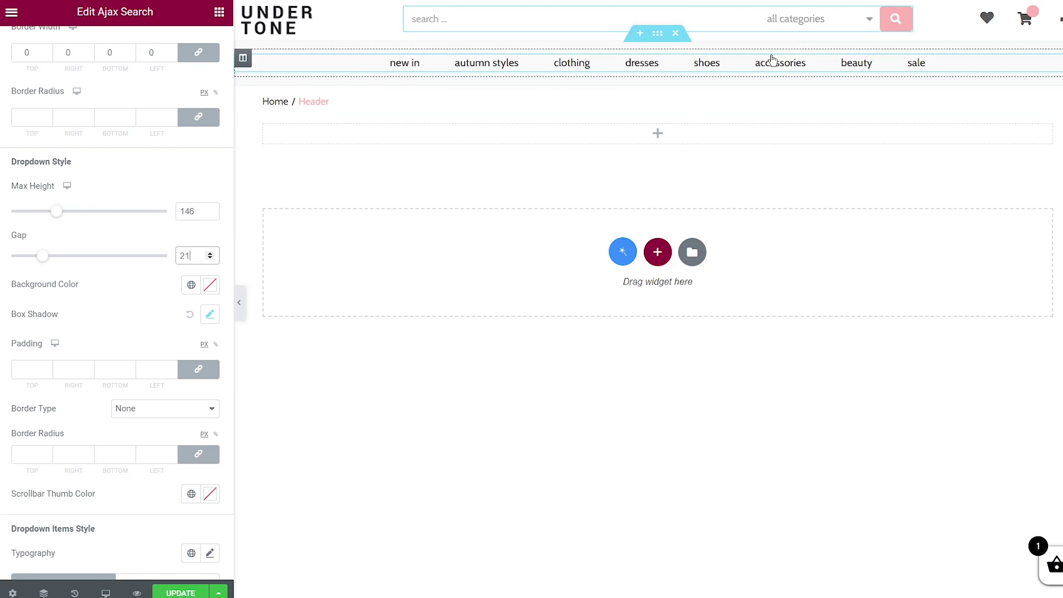
left_click(804, 22)
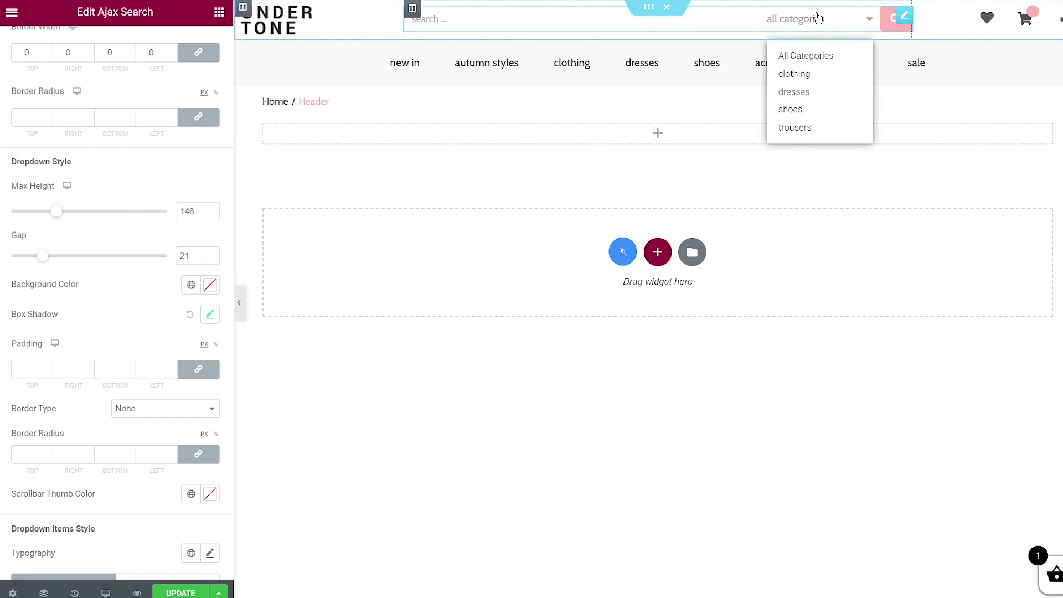
left_click(817, 18)
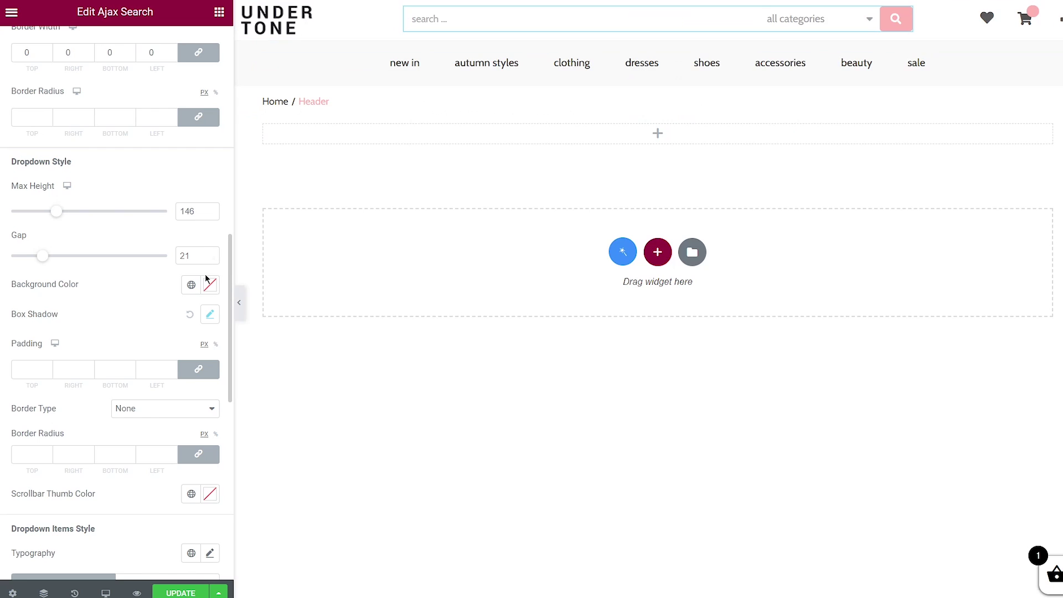
Style the dropdown items with lowercase Cabin text at 14 px.
left_click(210, 314)
left_click(210, 314)
left_click_drag(230, 365, 229, 460)
left_click(209, 232)
left_click(159, 298)
type("cabin")
left_click(133, 349)
left_click(175, 352)
type("14")
left_click(147, 420)
left_click(147, 450)
left_click(210, 232)
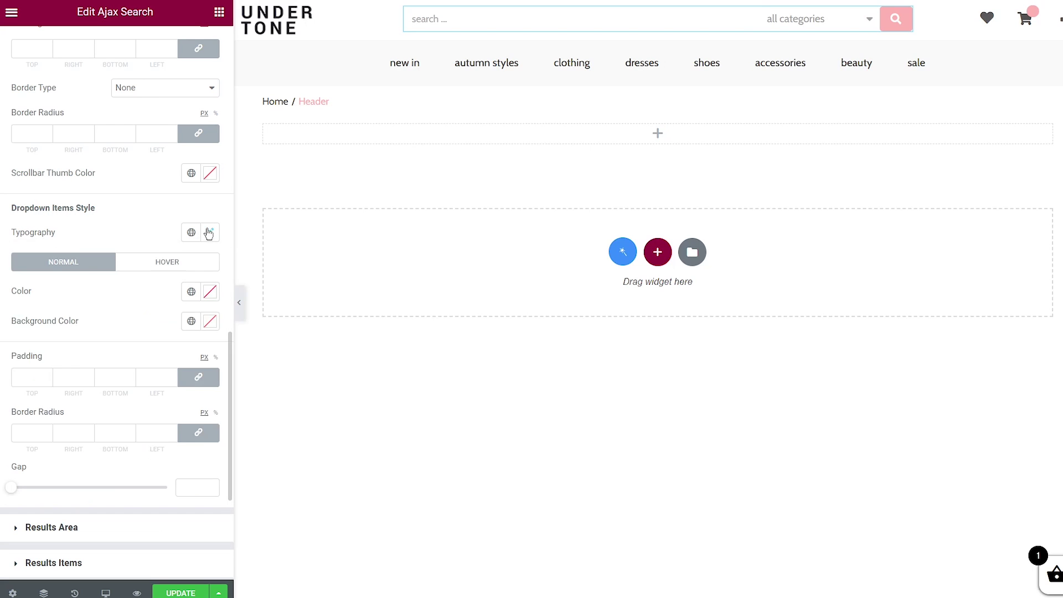
Give dropdown items grey text, a pink hover background and 24 px spacing.
left_click(210, 292)
left_click(824, 28)
left_click(823, 29)
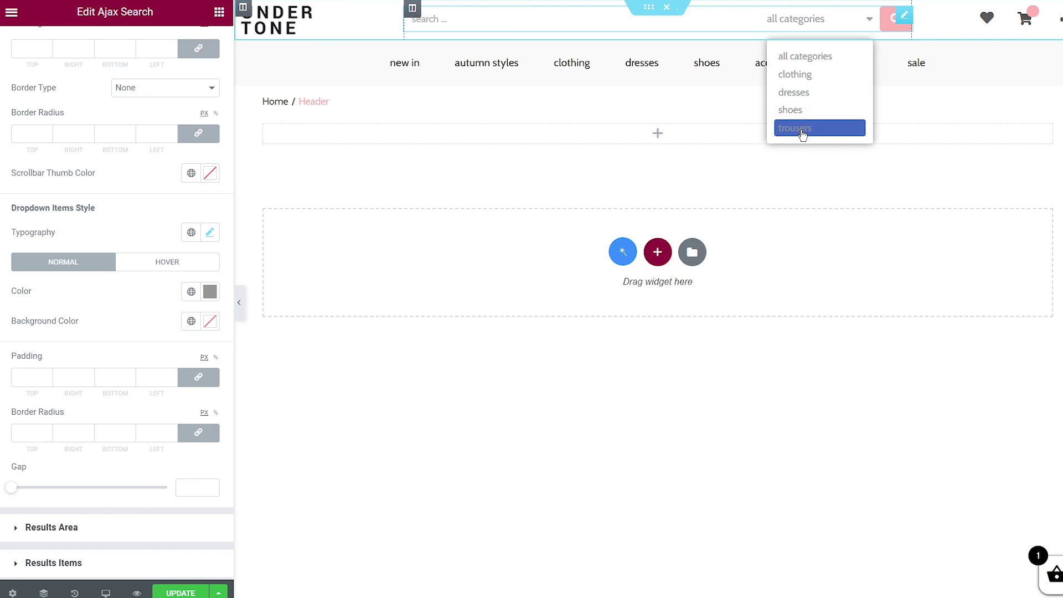
left_click(173, 261)
left_click(210, 321)
left_click(752, 189)
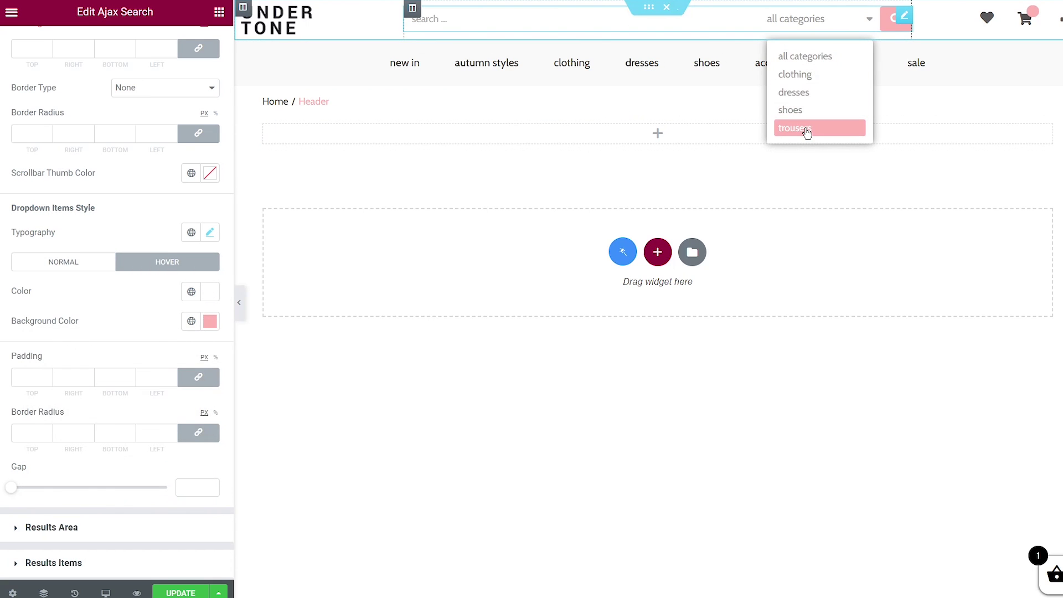
left_click(84, 266)
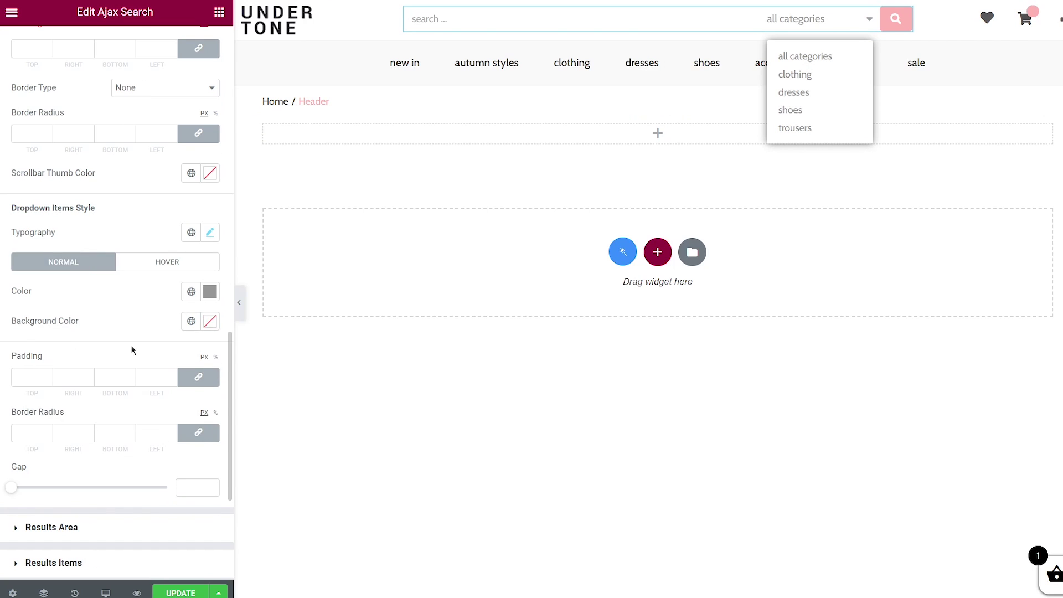
scroll(131, 349, "down", 3)
mouse_move(11, 346)
left_mouse_down()
mouse_move(70, 351)
mouse_move(29, 352)
left_mouse_up()
Set the results area corner radius to 5 and turn on results list scrolling.
left_click(106, 390)
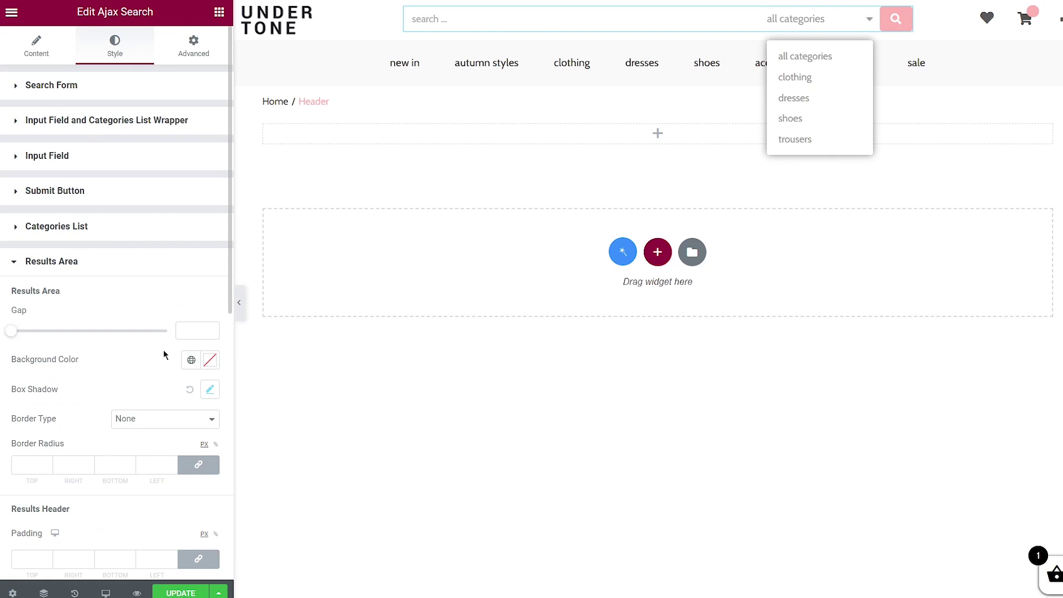
scroll(208, 360, "down", 4)
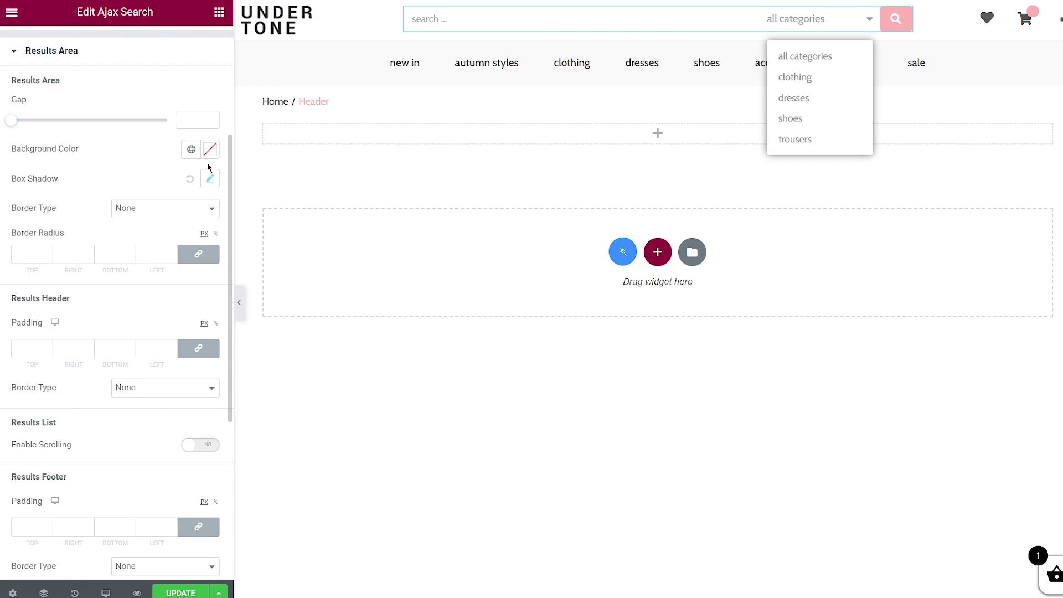
left_click(34, 251)
type("5")
scroll(131, 302, "down", 4)
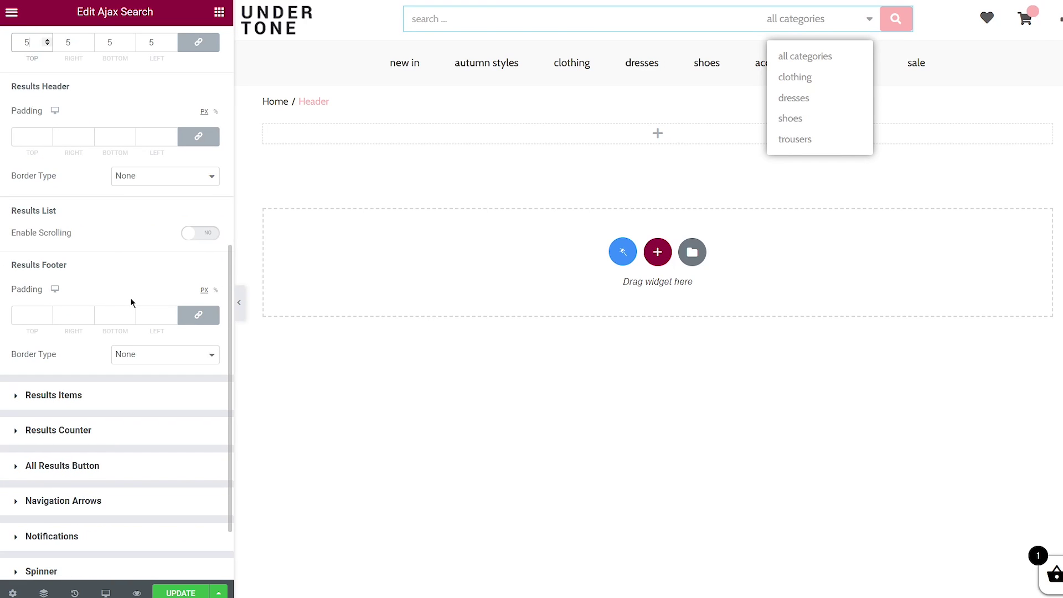
left_click(206, 236)
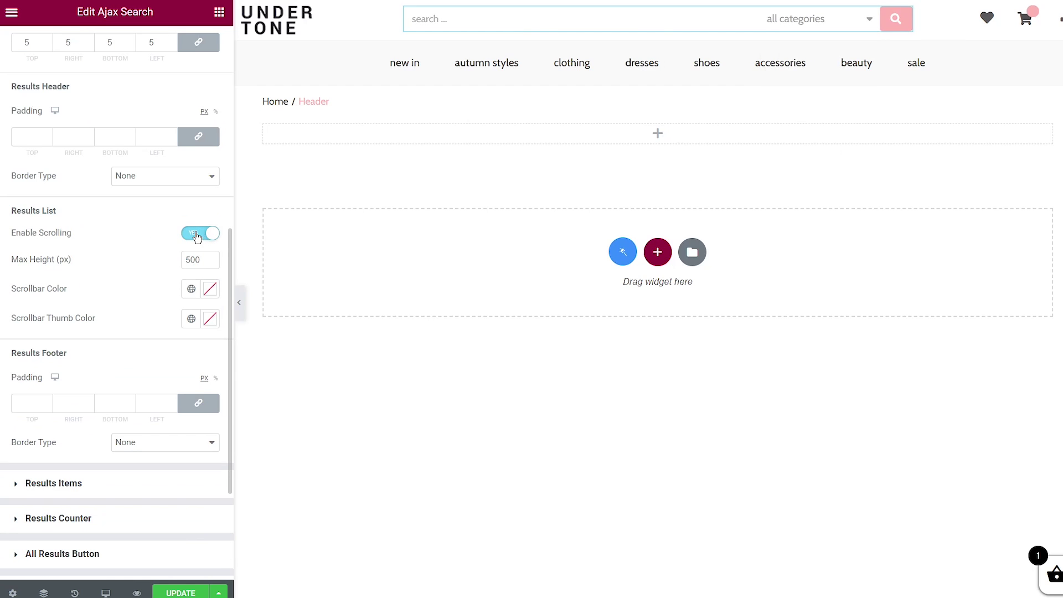
Turn scrolling off, colour result item background, titles and descriptions, and test with 'dress'.
left_click(197, 237)
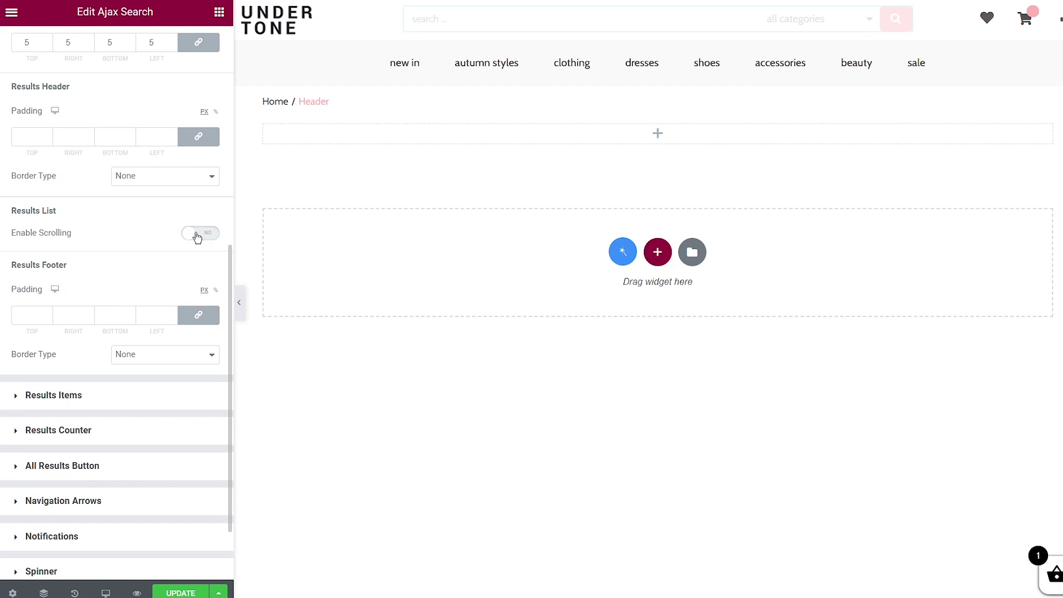
left_click(101, 395)
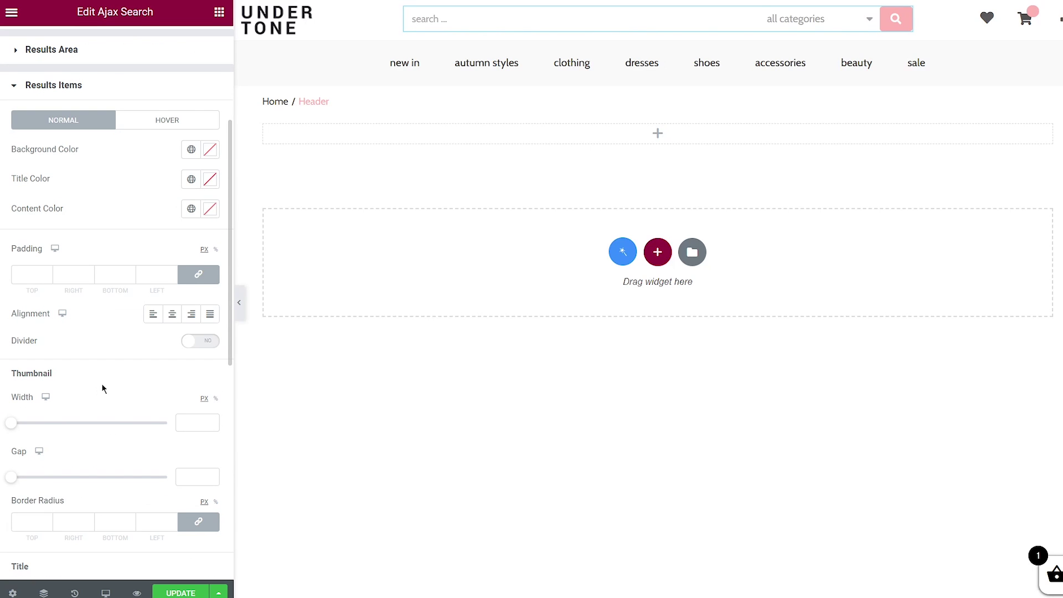
left_click(210, 149)
left_click(210, 178)
left_click(209, 179)
left_click(210, 208)
left_click(492, 20)
type("dress")
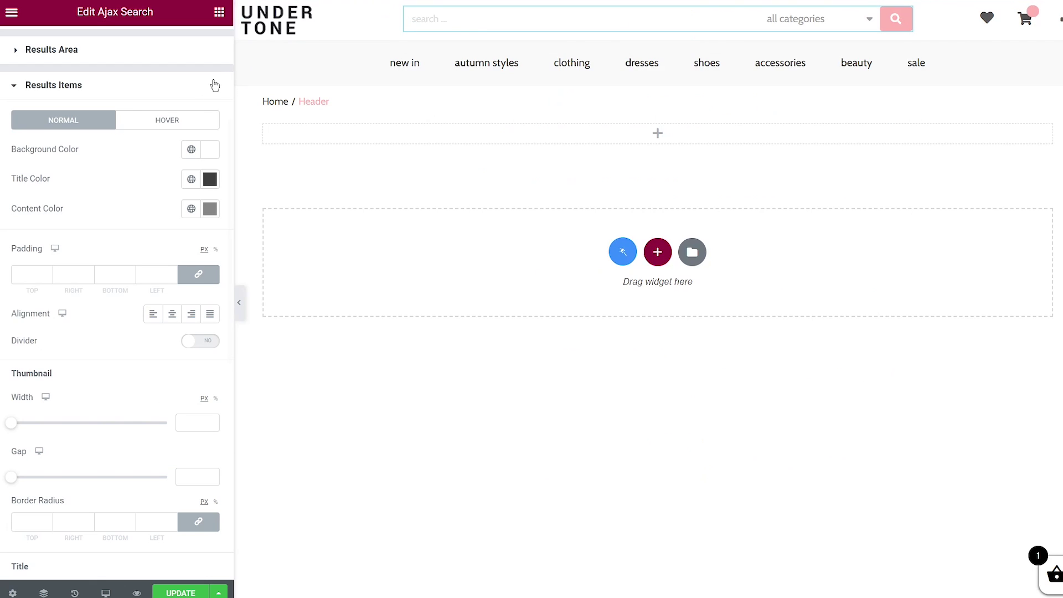
Give hovered results a light background and pink underlined titles, testing with 'dress'.
left_click(178, 119)
left_click(210, 149)
left_click(210, 149)
left_click(209, 178)
left_click(210, 178)
left_click(161, 209)
left_click(154, 231)
left_click(441, 19)
type("dress")
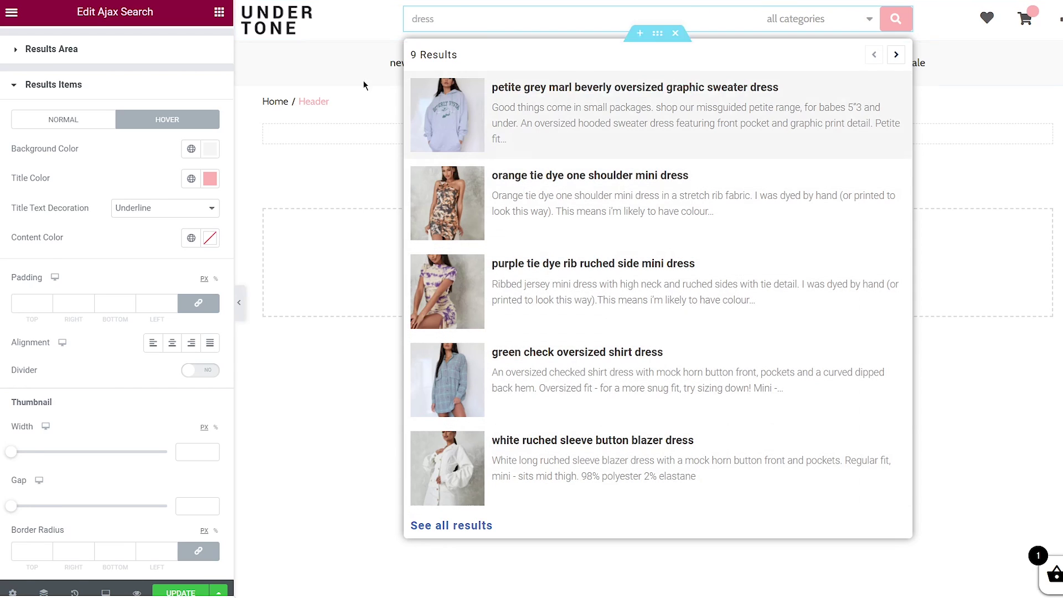
Keep results left-aligned without dividers, with 136 px thumbnails and an adjusted thumbnail gap.
left_click(92, 126)
left_click(173, 314)
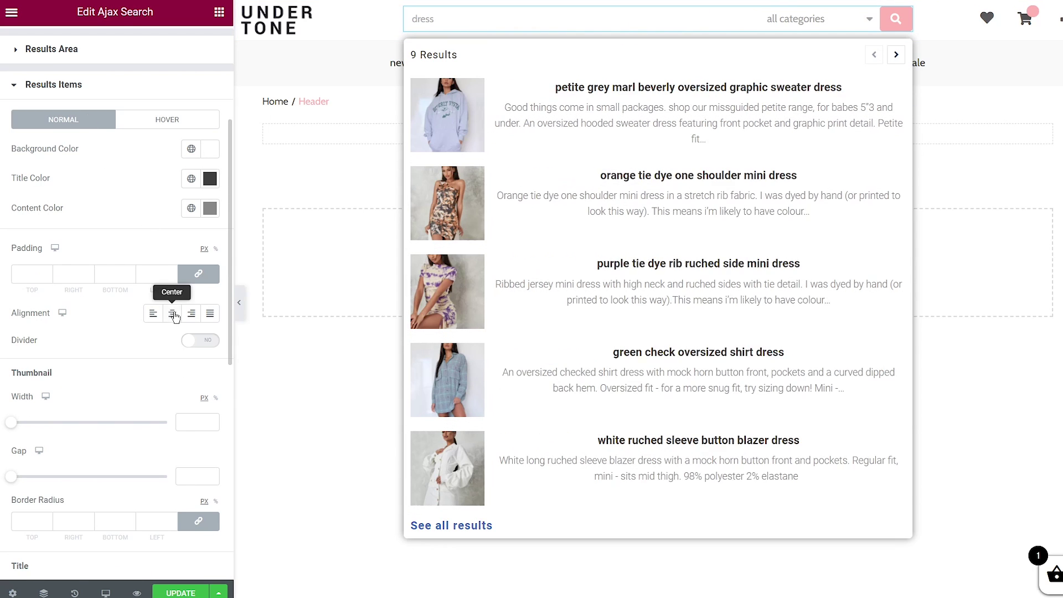
left_click(191, 314)
left_click(154, 314)
left_click(190, 342)
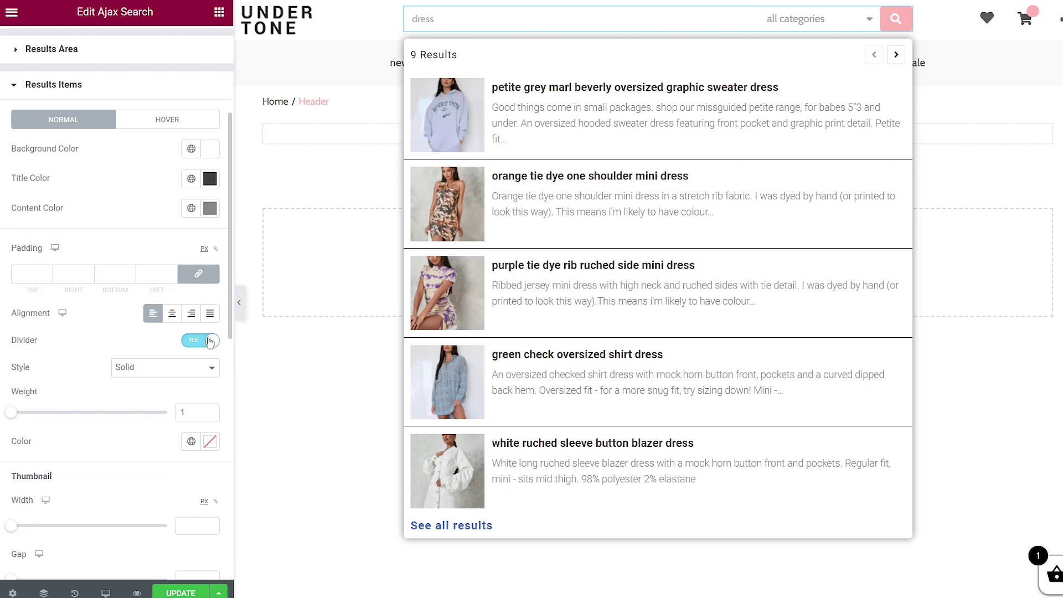
left_click(190, 342)
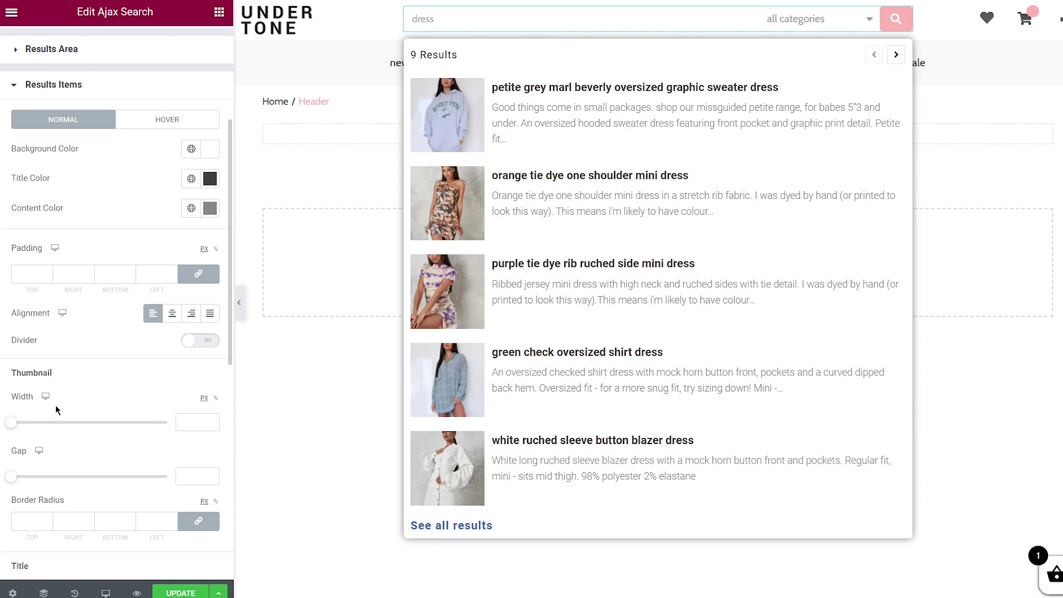
left_click(201, 423)
type("136")
left_click(183, 476)
type("10")
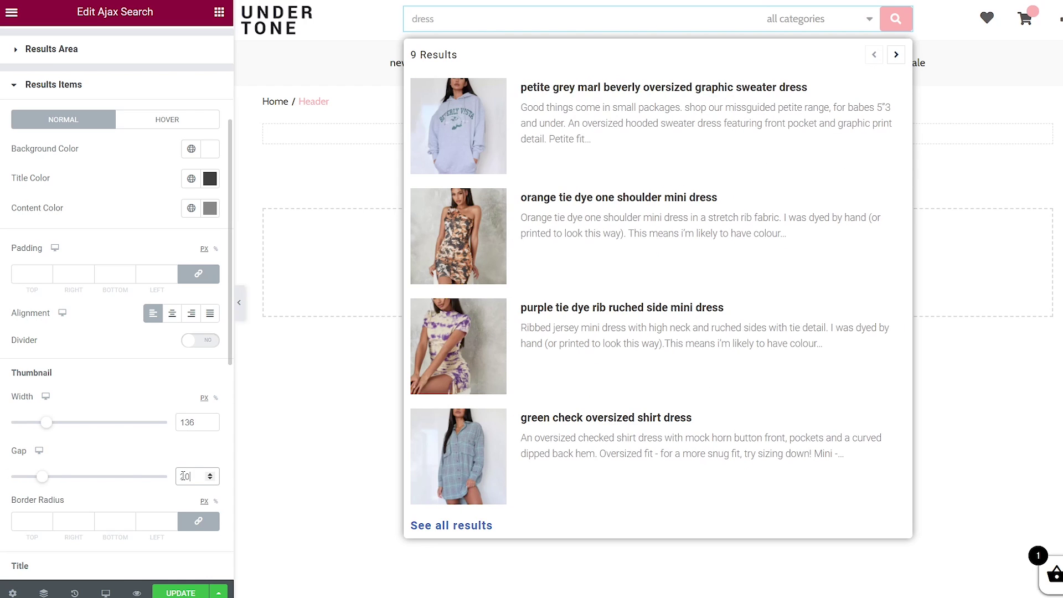
Set result titles to Cabin and descriptions to lowercase Roboto at 12 px.
scroll(211, 332, "down", 7)
left_click(210, 194)
left_click(138, 260)
left_click(173, 311)
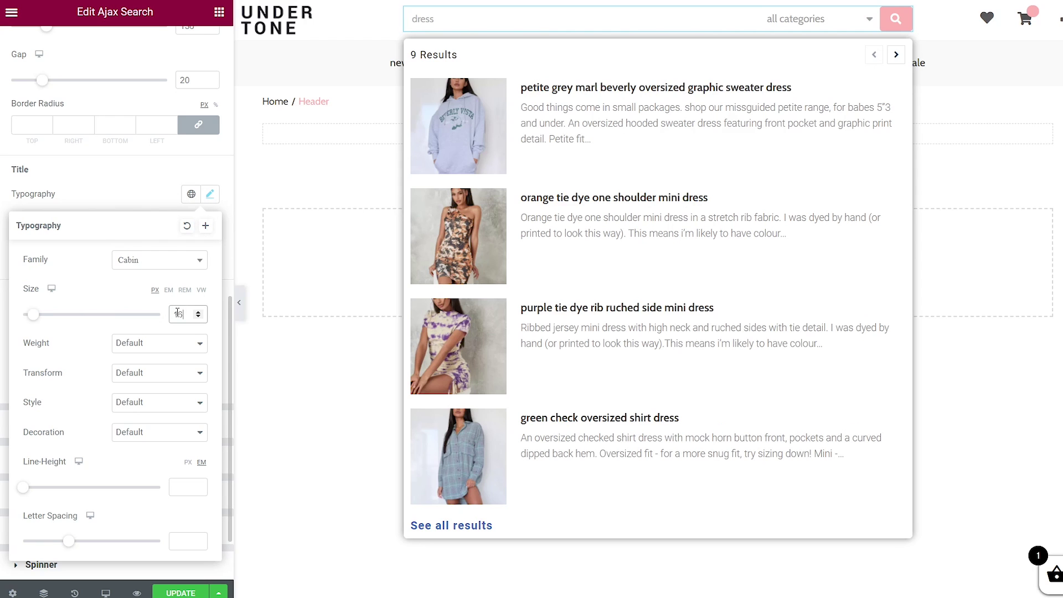
left_click(209, 193)
left_click(209, 318)
left_click(159, 313)
type("rob")
left_click(133, 368)
left_click(160, 427)
left_click(141, 413)
left_click(179, 367)
Indent the result descriptions with an unlinked left margin of 12.
type("12")
left_click(210, 247)
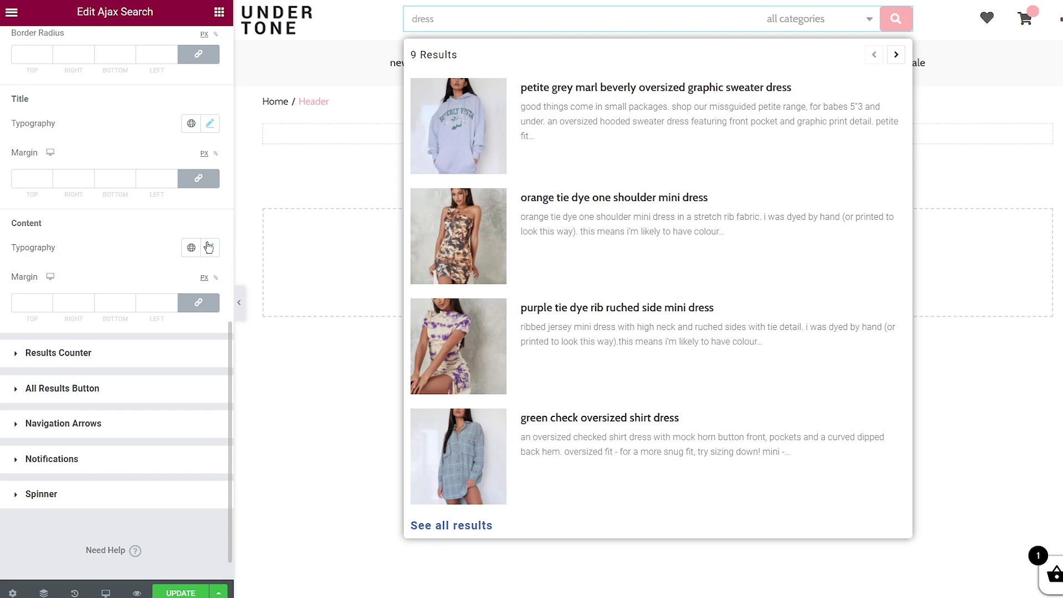
left_click(198, 302)
left_click(142, 303)
type("12")
Set the results counter typography font family to Cabin.
left_click(58, 353)
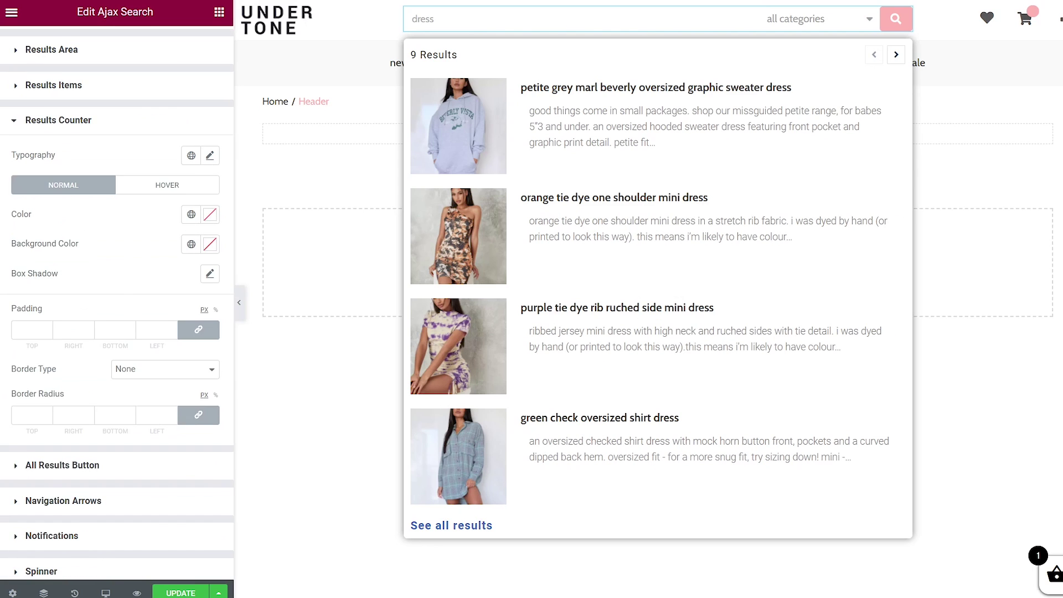
left_click(210, 155)
left_click(160, 220)
type("cabin")
left_click(131, 278)
Set the All Results button text decoration to None.
left_click(62, 463)
left_click(209, 173)
left_click(209, 111)
left_click(142, 345)
left_click(209, 190)
left_click(154, 355)
left_click(142, 418)
Style notification text colour #7A7979, font weight 300, text transform Default.
left_click(510, 481)
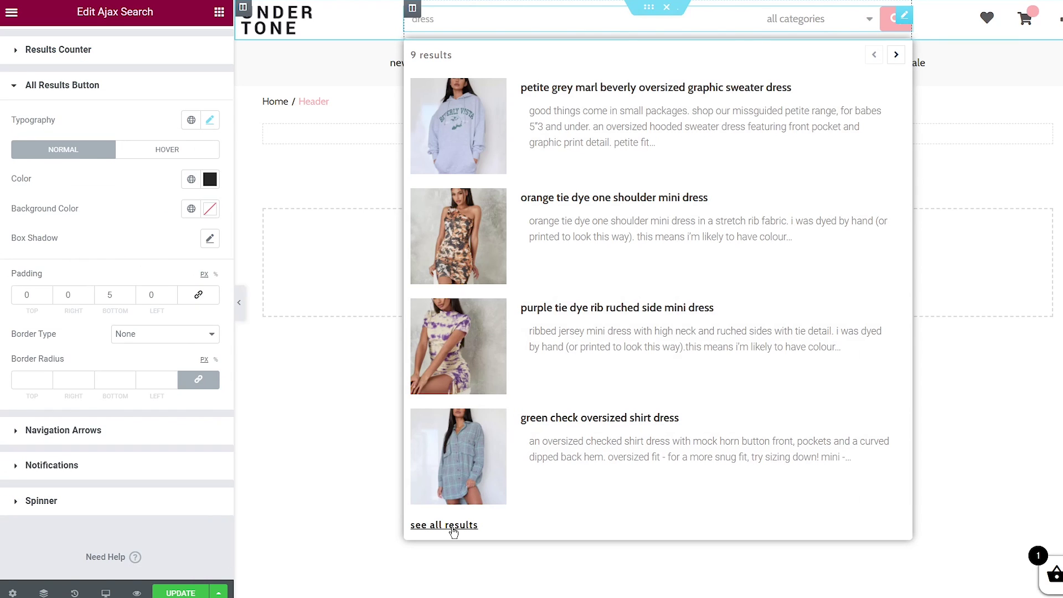
left_click(63, 432)
left_click(51, 485)
left_click(210, 356)
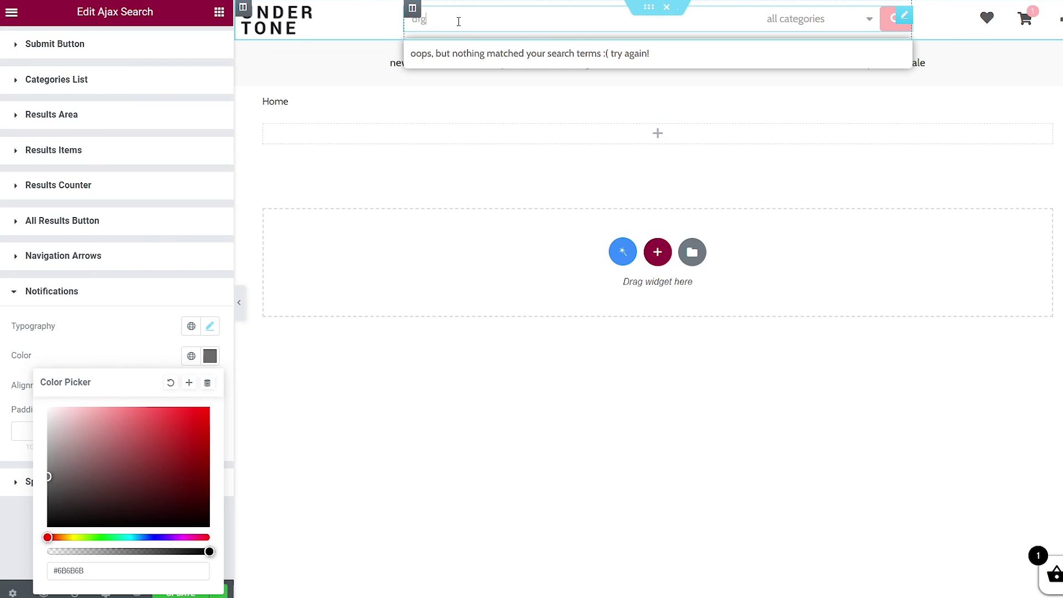
left_click(49, 470)
left_click(209, 326)
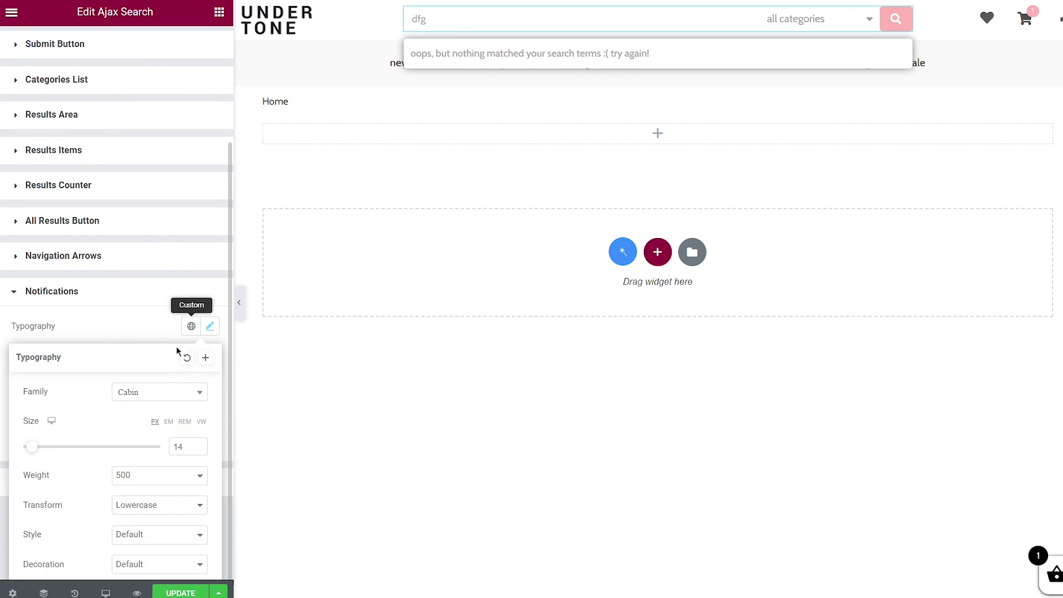
left_click(155, 475)
left_click(131, 363)
left_click(209, 326)
left_click(210, 325)
left_click(160, 505)
Make the loading spinner colour pink.
left_click(133, 501)
left_click(83, 481)
left_click(210, 477)
left_click(210, 476)
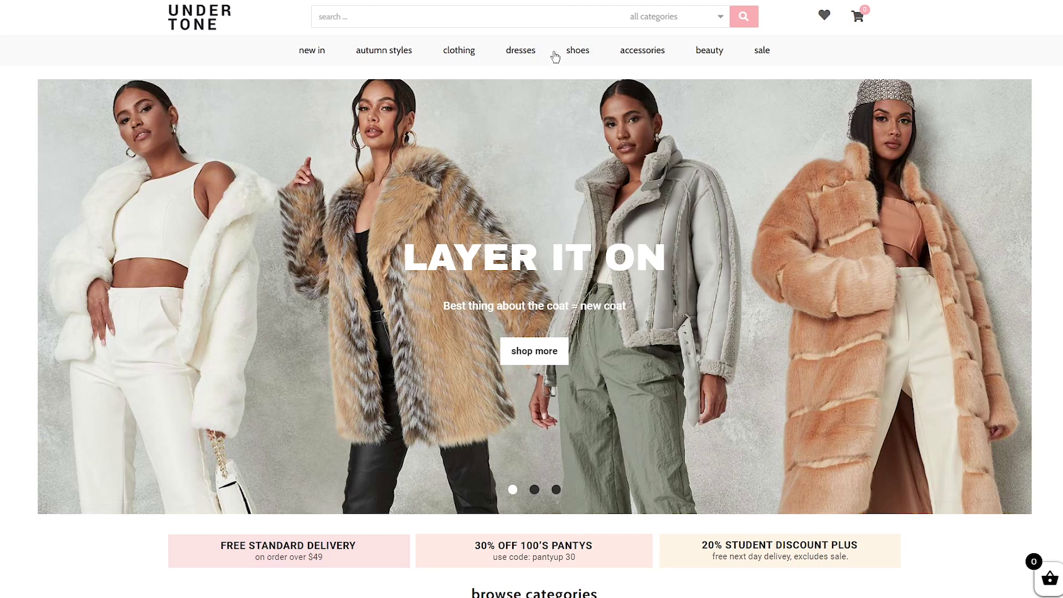
Search 'dress' in the header and show all results on the Shop page.
left_click(372, 12)
type("dress")
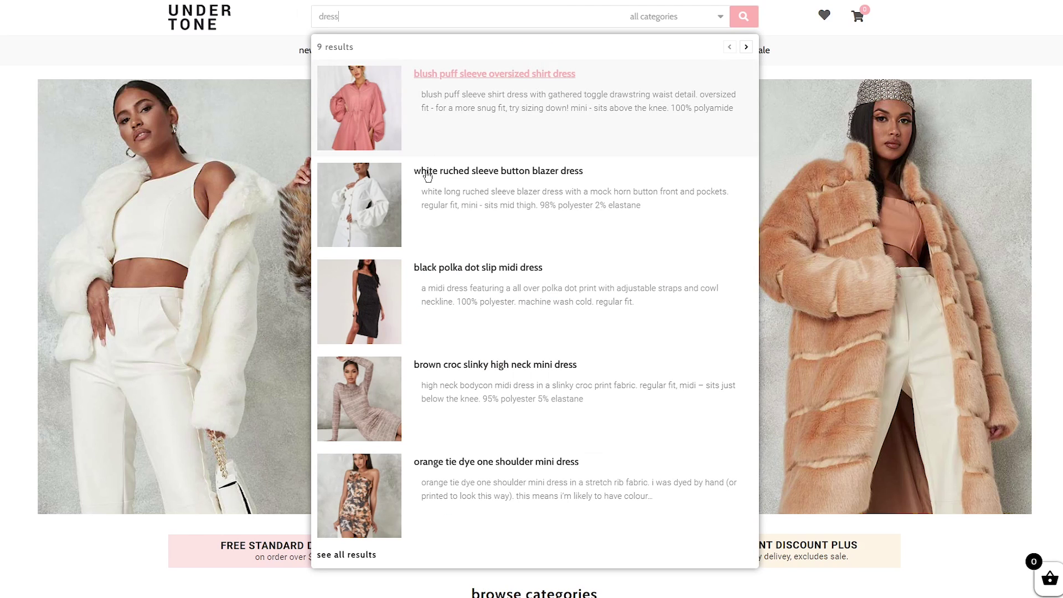
left_click(348, 556)
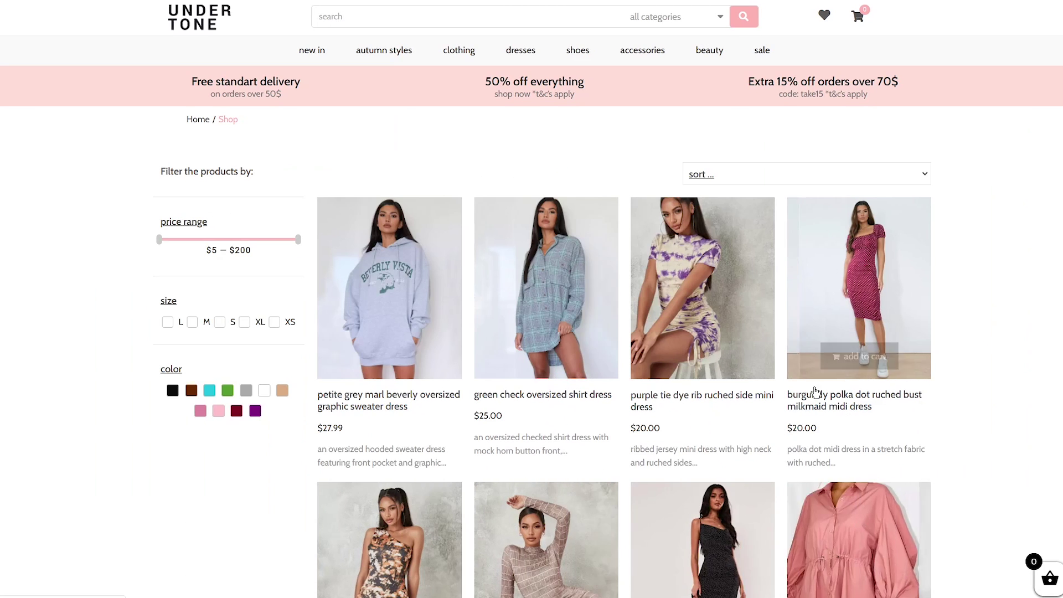
Sort the dress results by price, lowest first, and limit the price range to $5–$25.
left_click(742, 180)
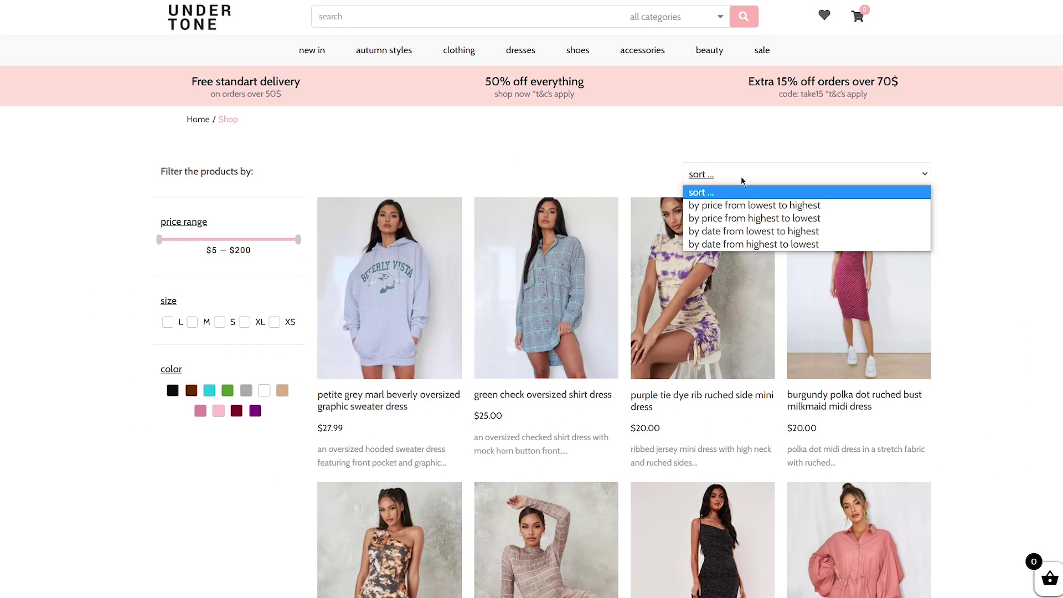
left_click(750, 206)
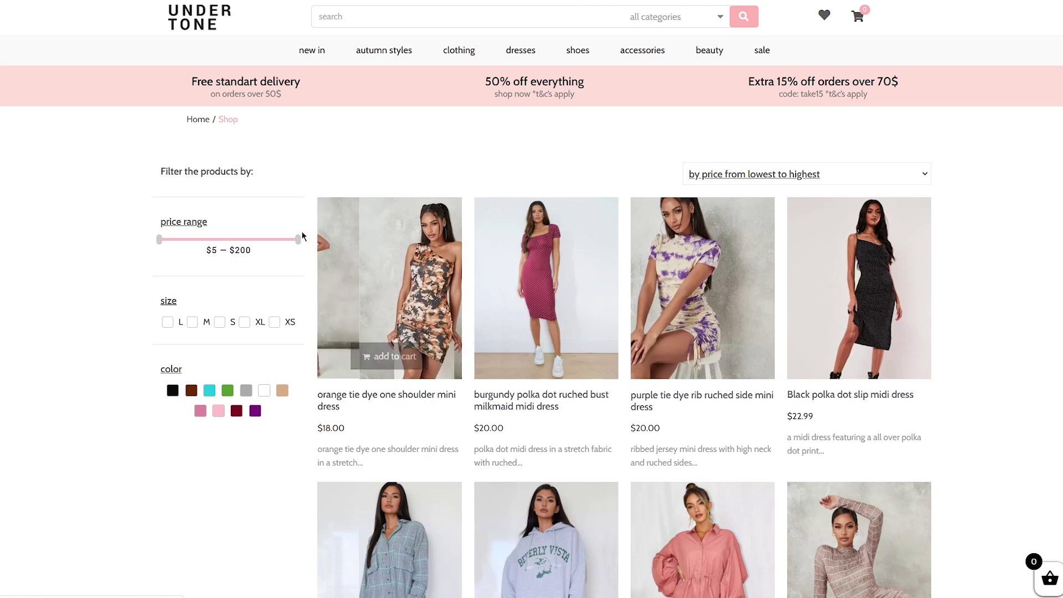
left_click_drag(299, 239, 175, 241)
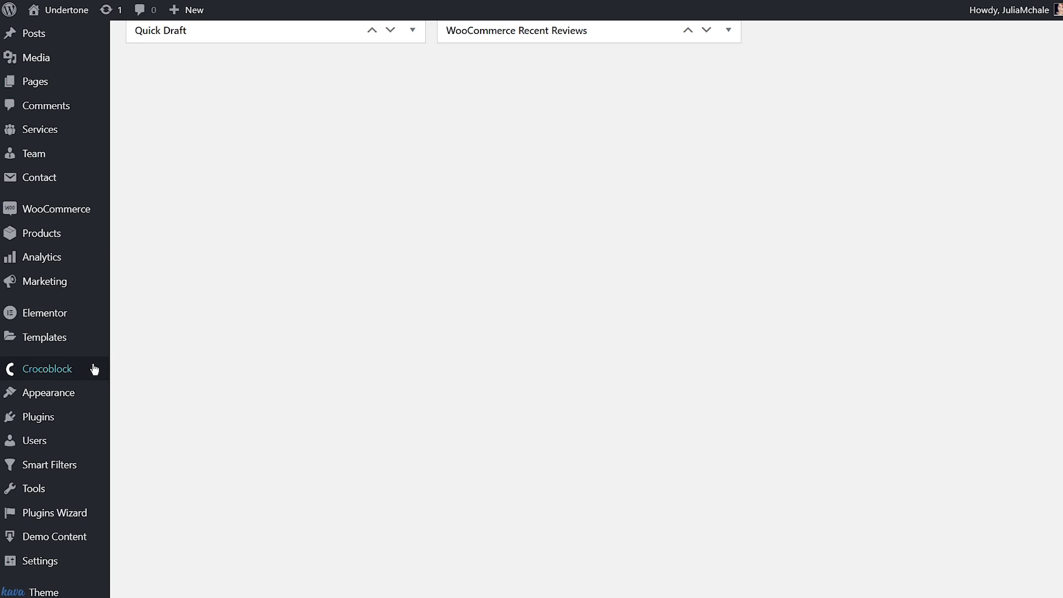
Open the Jet Woo Templates list from the Crocoblock menu.
mouse_move(62, 370)
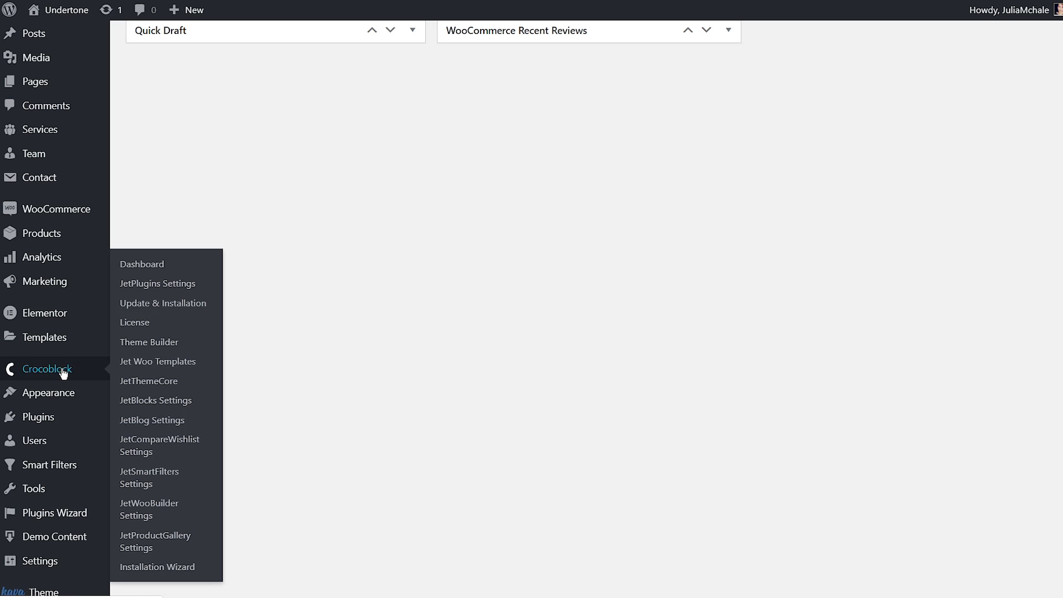
left_click(167, 366)
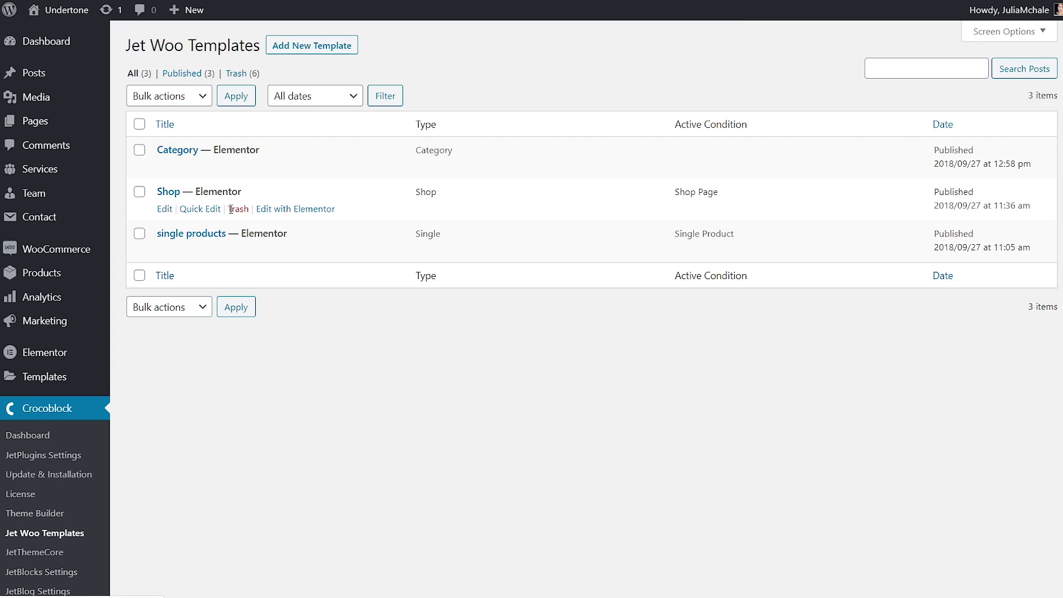
Edit the Shop template in Elementor and search the widgets for 'filt'.
left_click(302, 212)
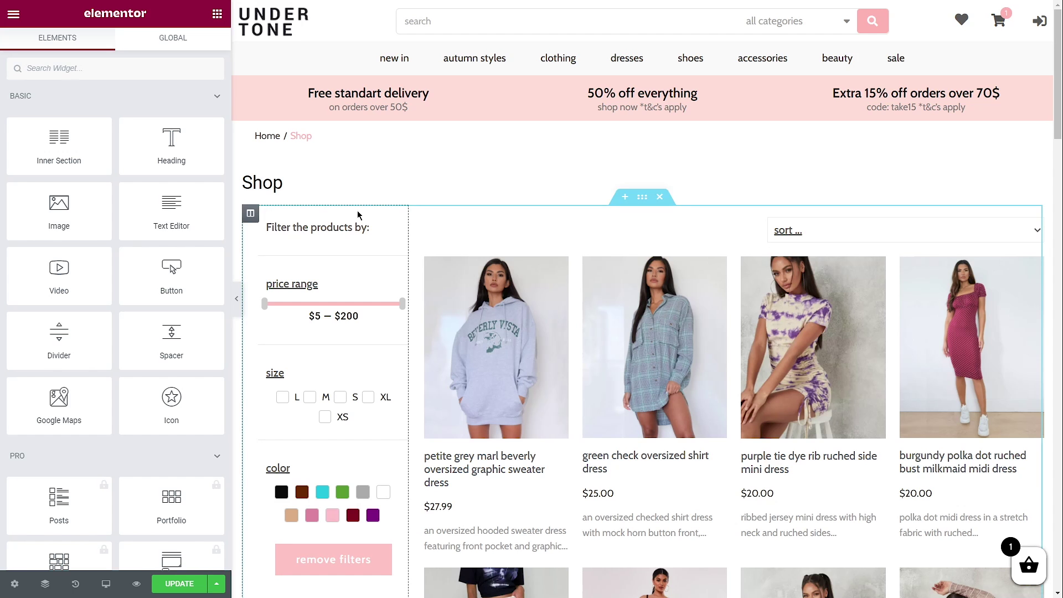
scroll(332, 225, "down", 3)
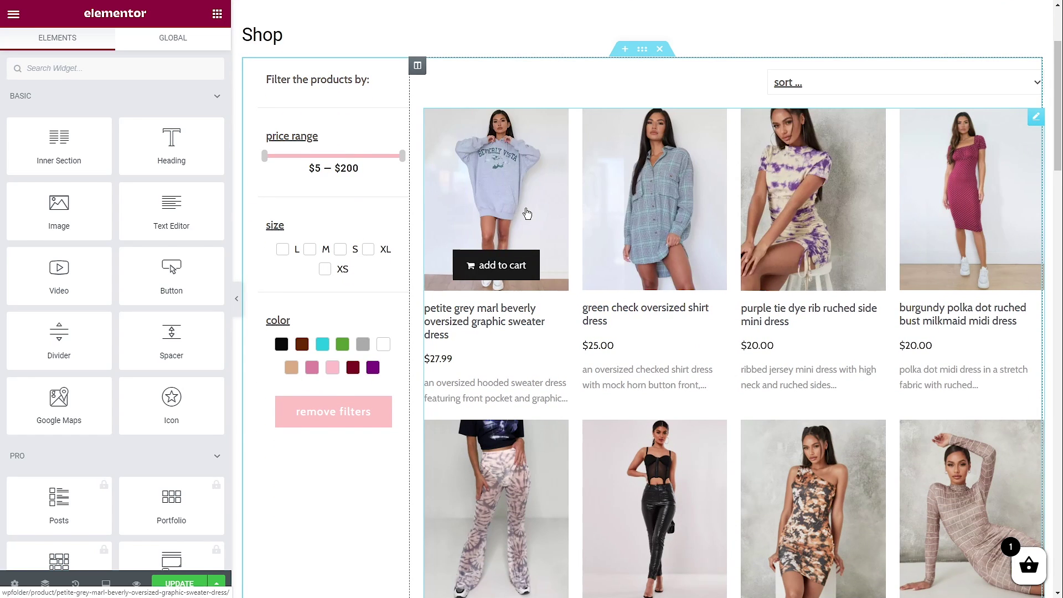
left_click(1037, 116)
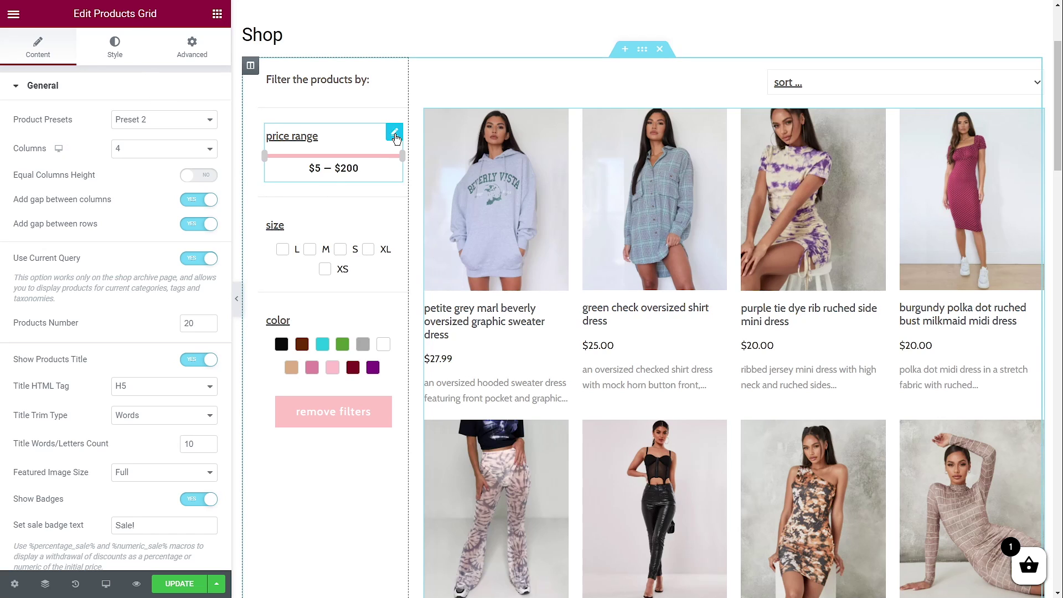
left_click(217, 14)
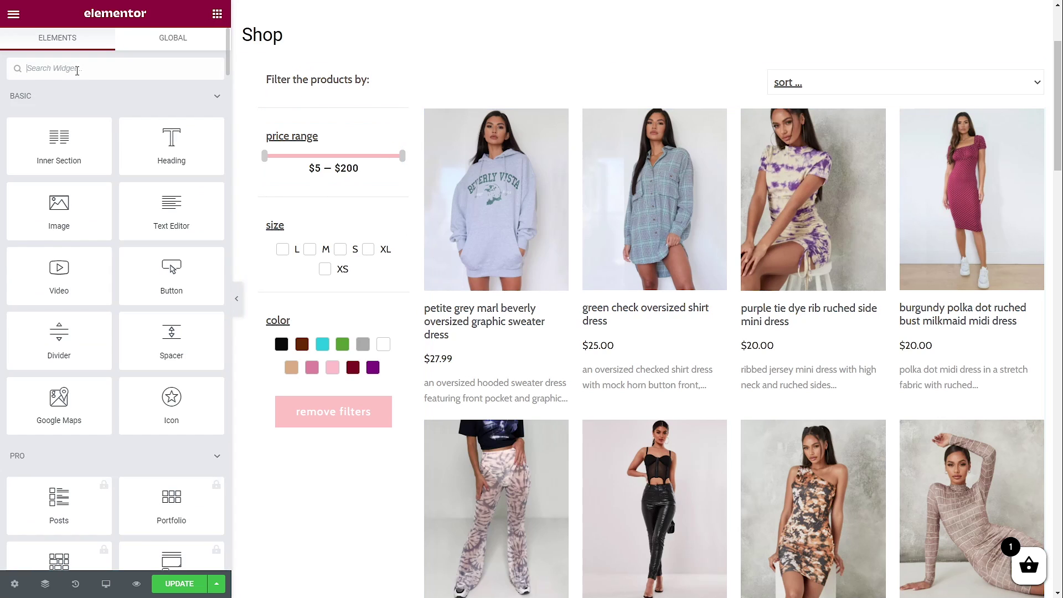
type("filter")
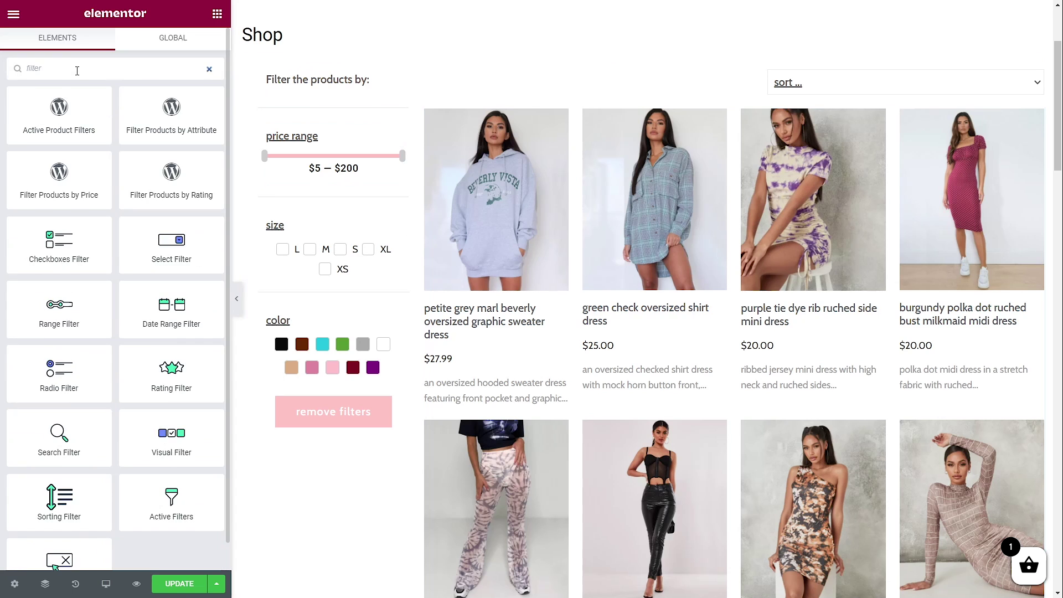
scroll(152, 363, "down", 1)
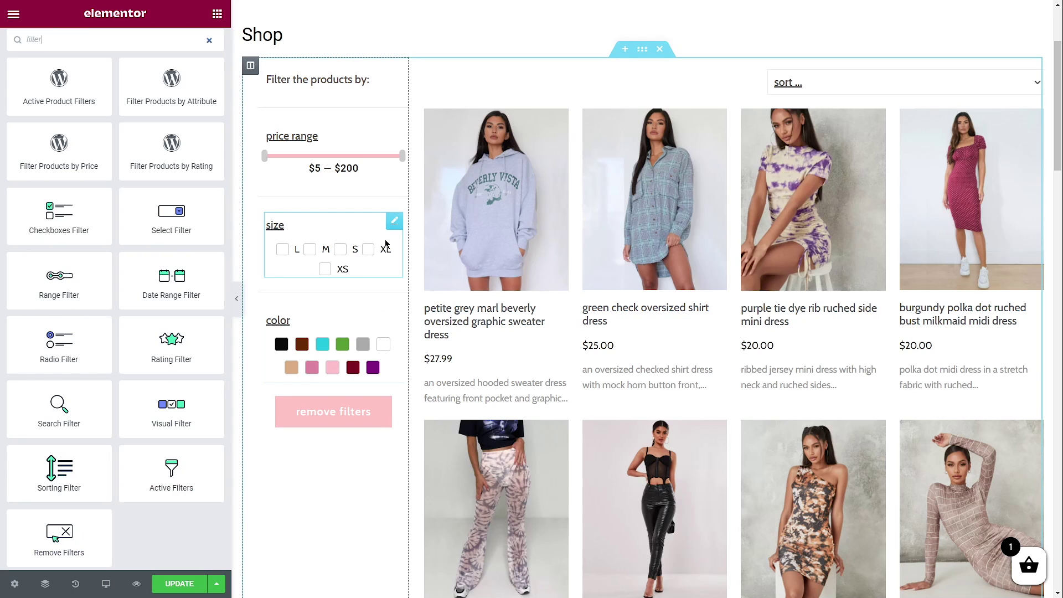
Open the size checkboxes filter settings and check its Size filter selection.
left_click(393, 221)
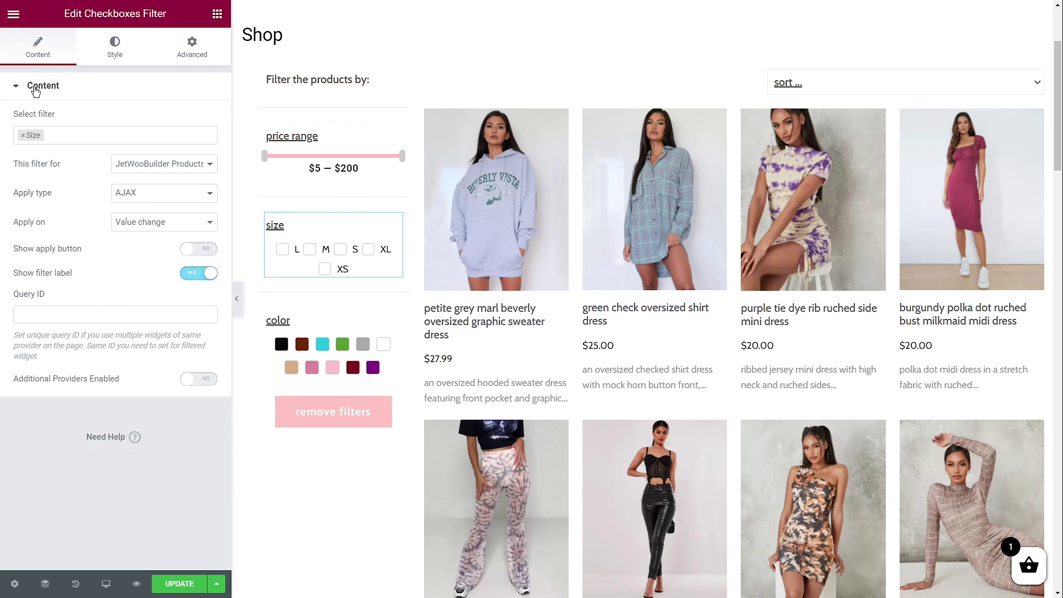
left_click(65, 135)
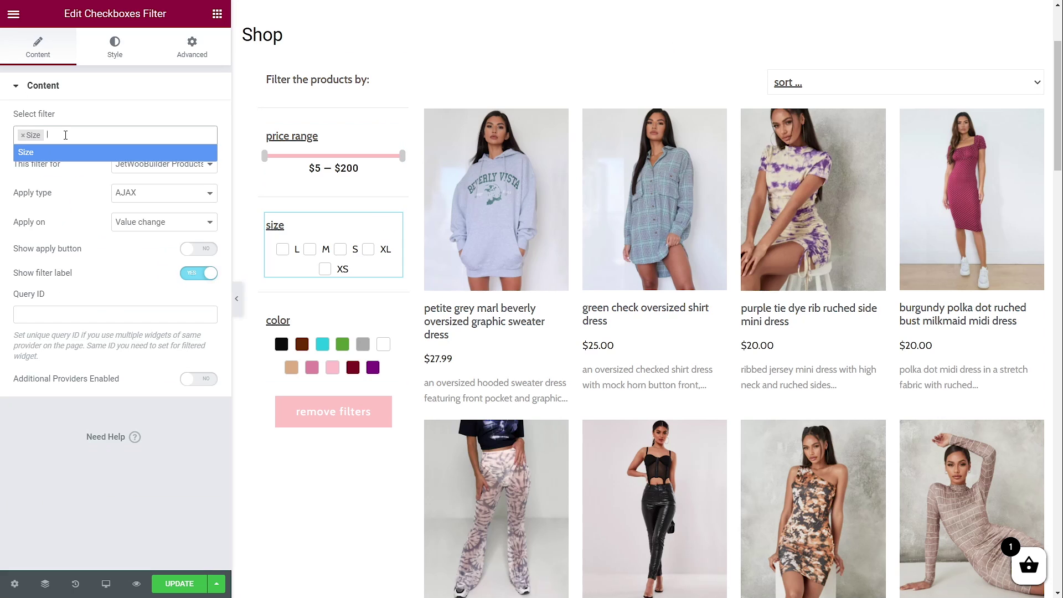